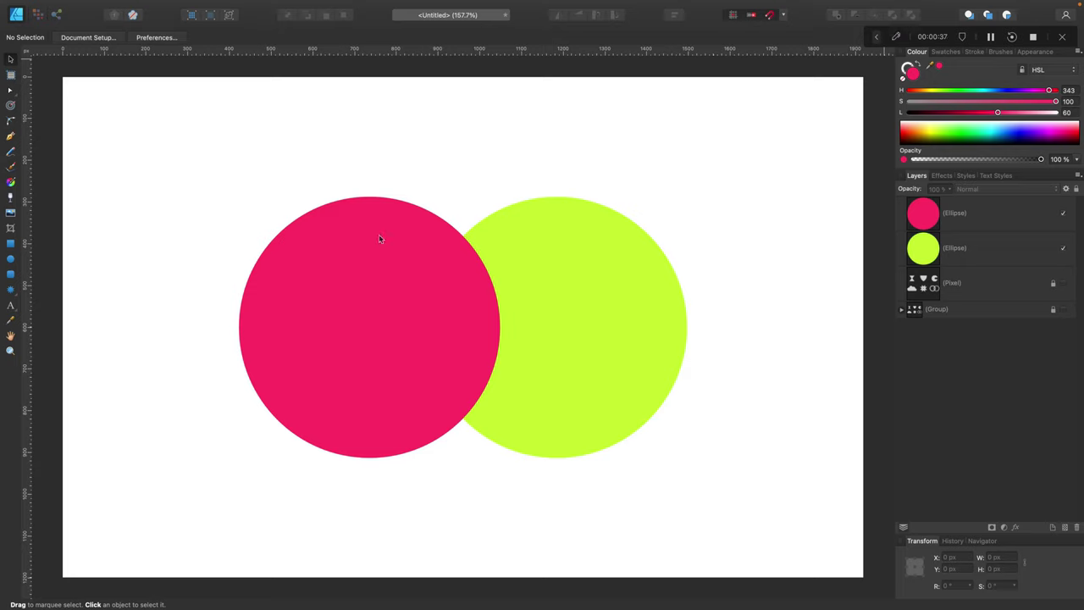
left_click(394, 322)
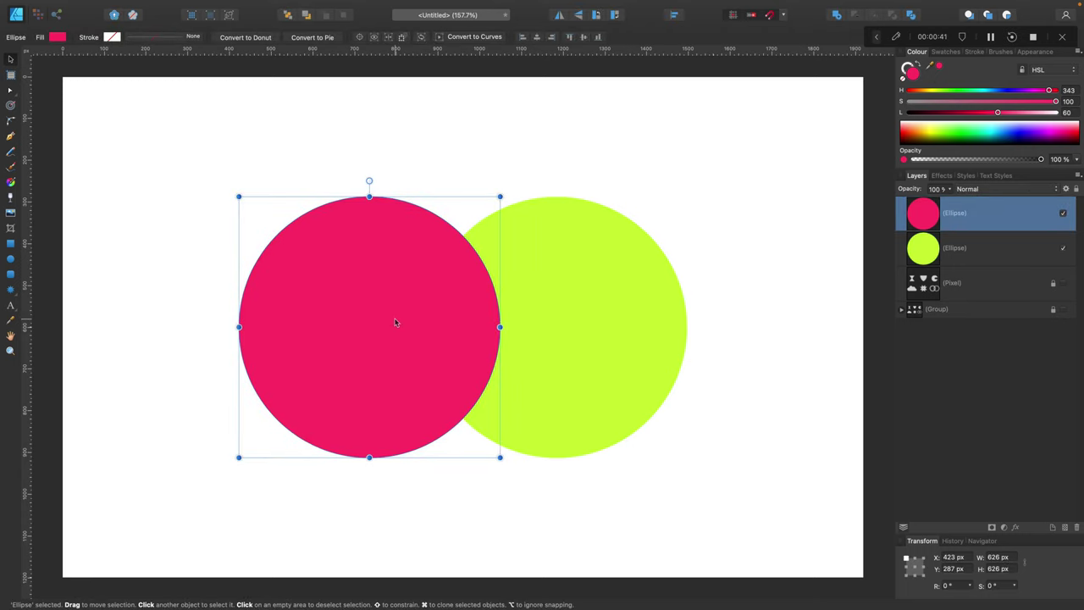
left_click_drag(757, 133, 206, 516)
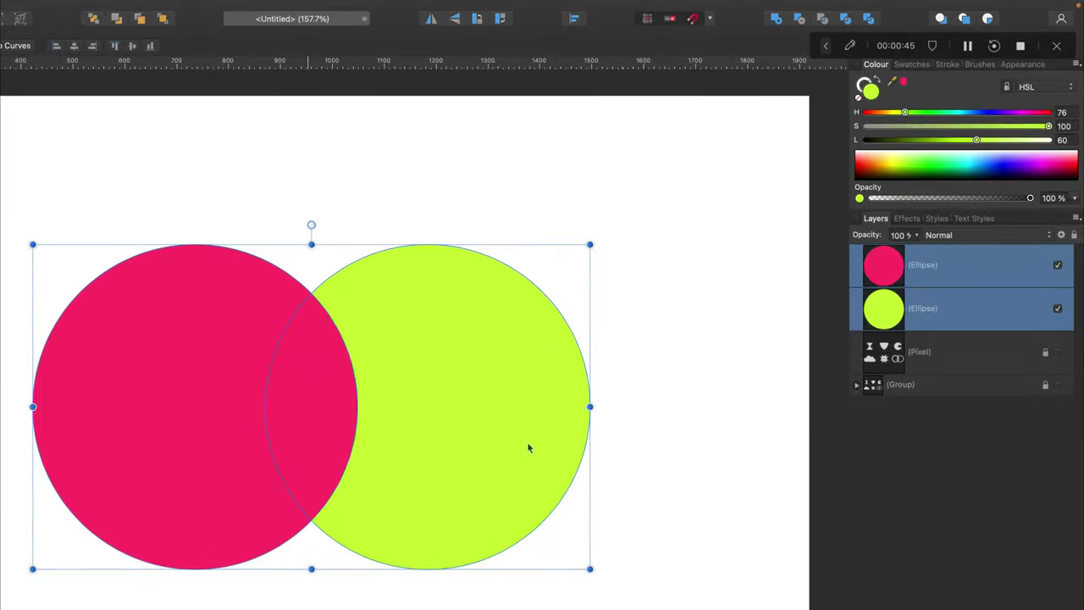
left_click(776, 19)
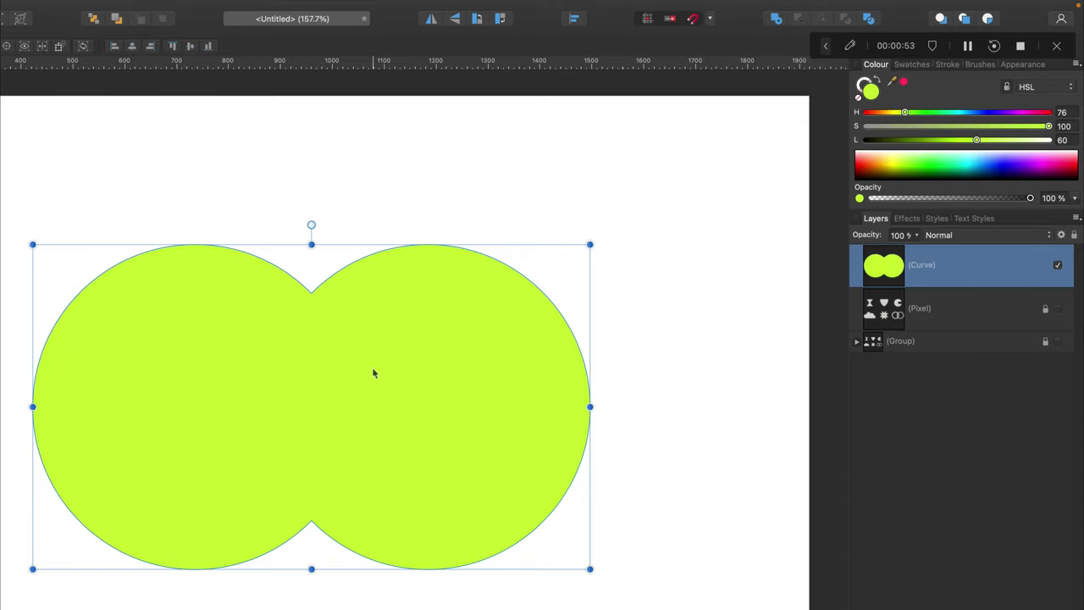
key("super+z")
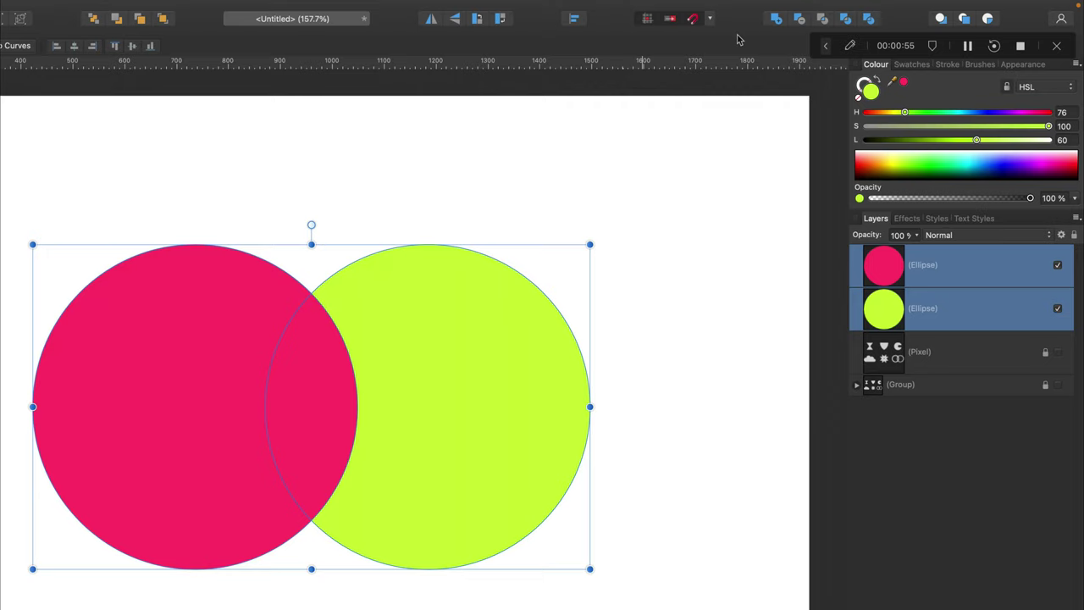
left_click(799, 19)
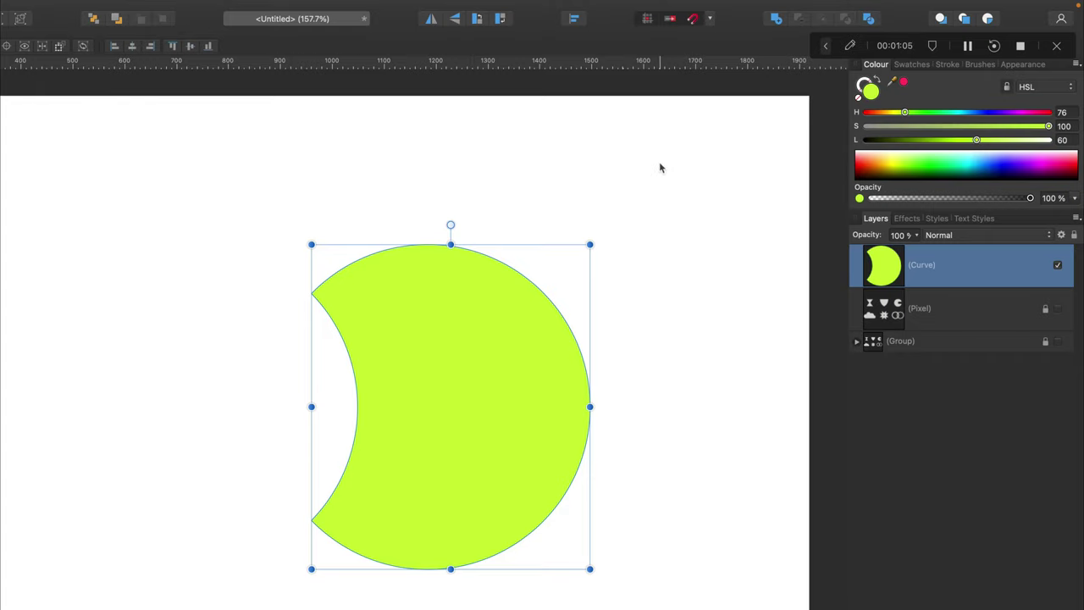
key("super+z")
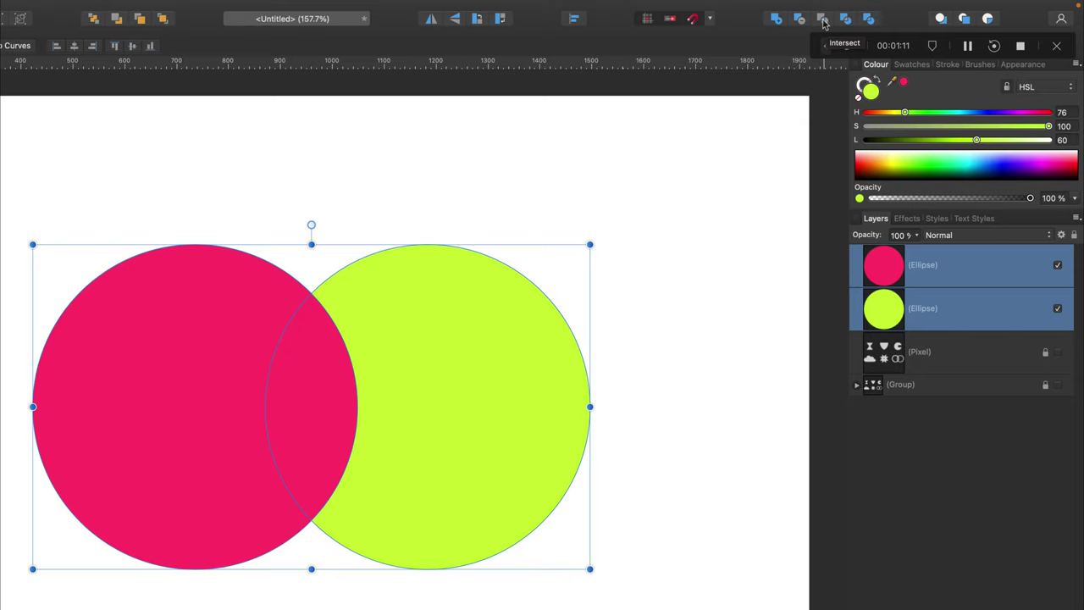
Try Intersect and then Xor on the two circles, undoing each.
left_click(821, 19)
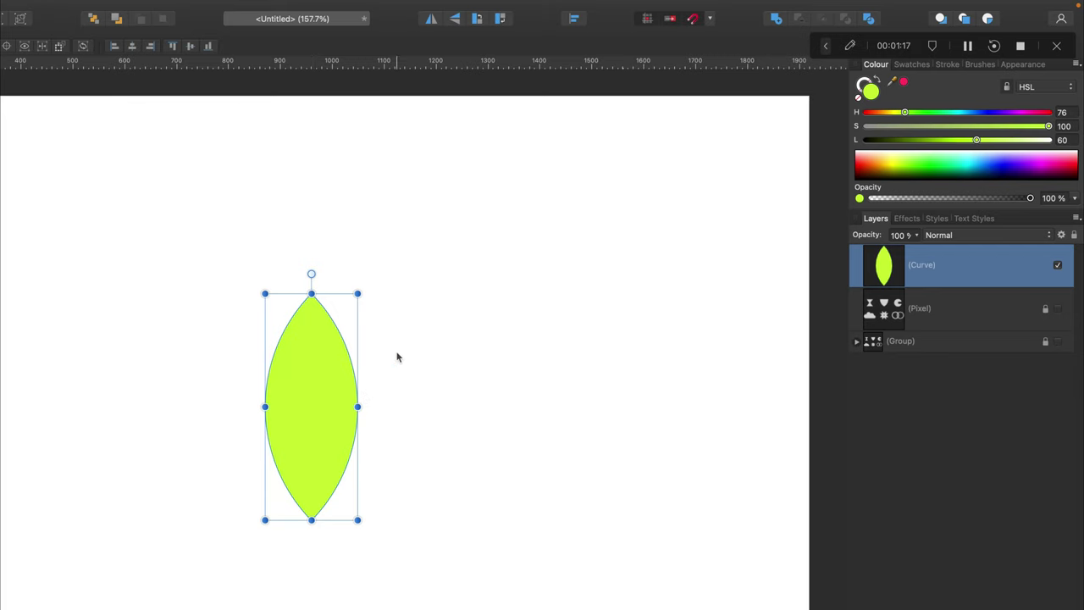
key("super+z")
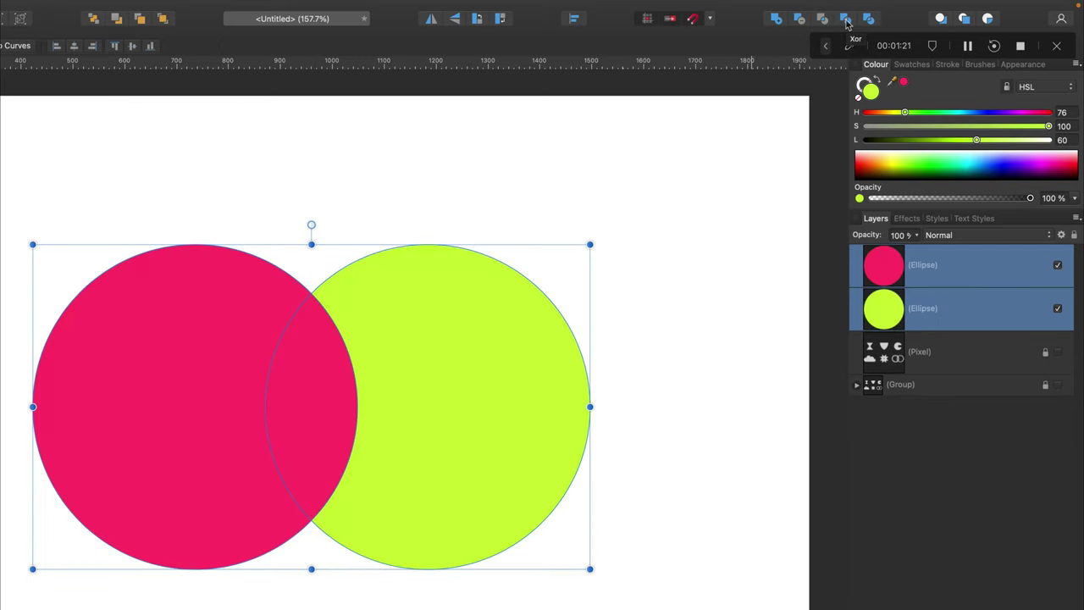
left_click(846, 18)
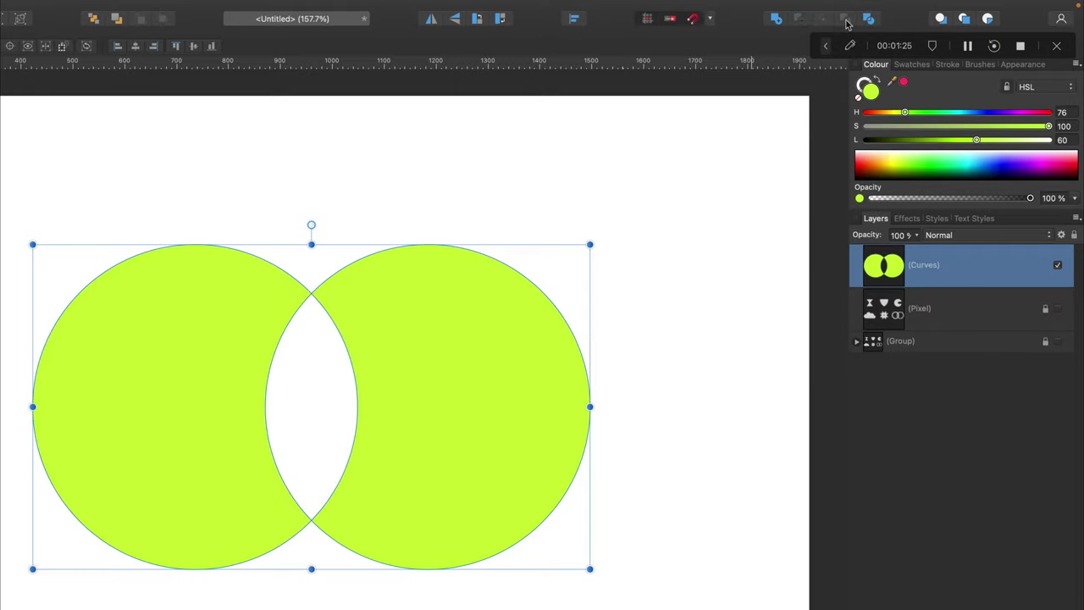
key("super+z")
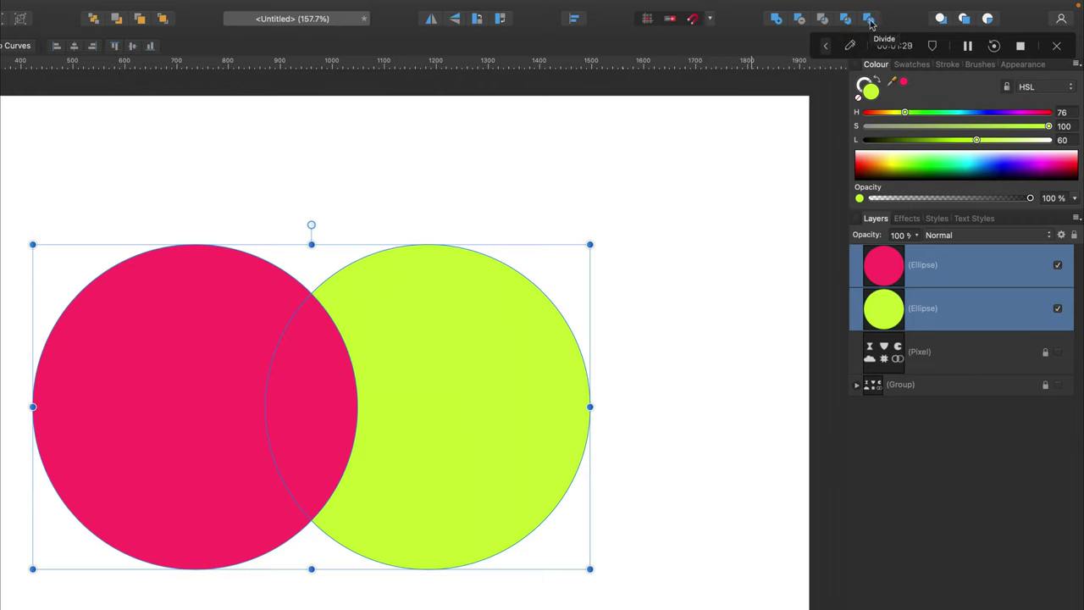
Divide the circles and drag the two crescents and the lens apart.
left_click(870, 19)
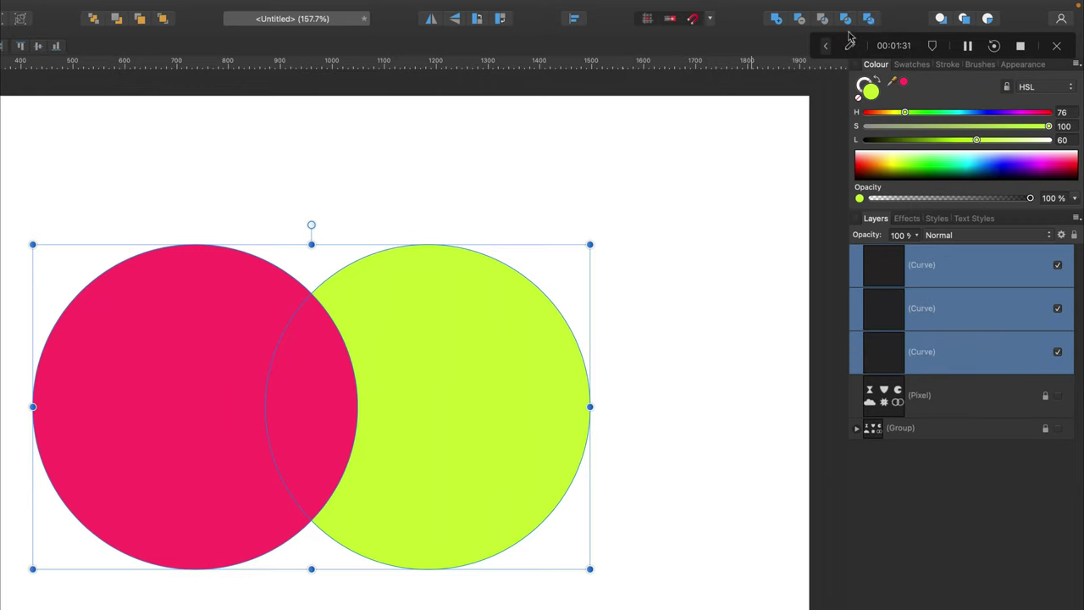
left_click(470, 149)
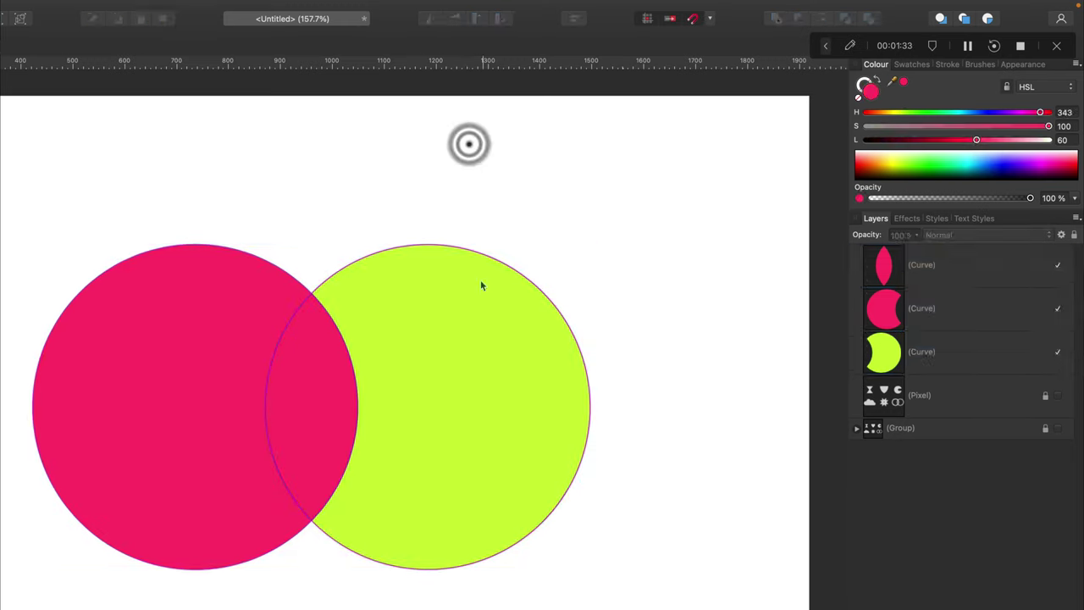
left_click_drag(427, 324, 398, 348)
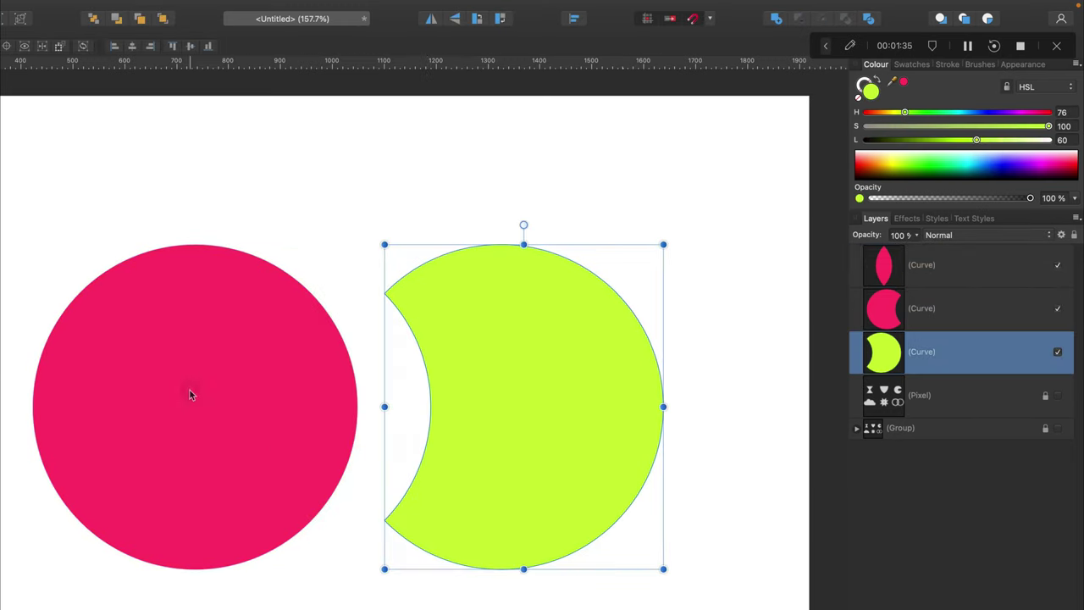
left_click_drag(189, 390, 116, 389)
left_click(323, 376)
left_click_drag(314, 364, 326, 381)
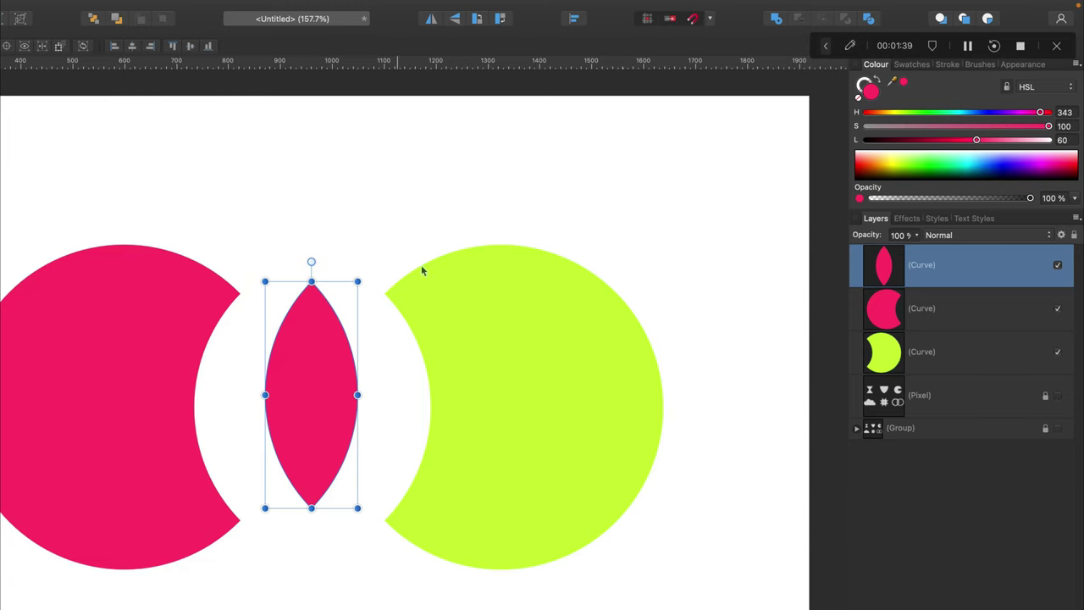
Delete the green crescent, the pink lens and the pink crescent.
left_click(510, 348)
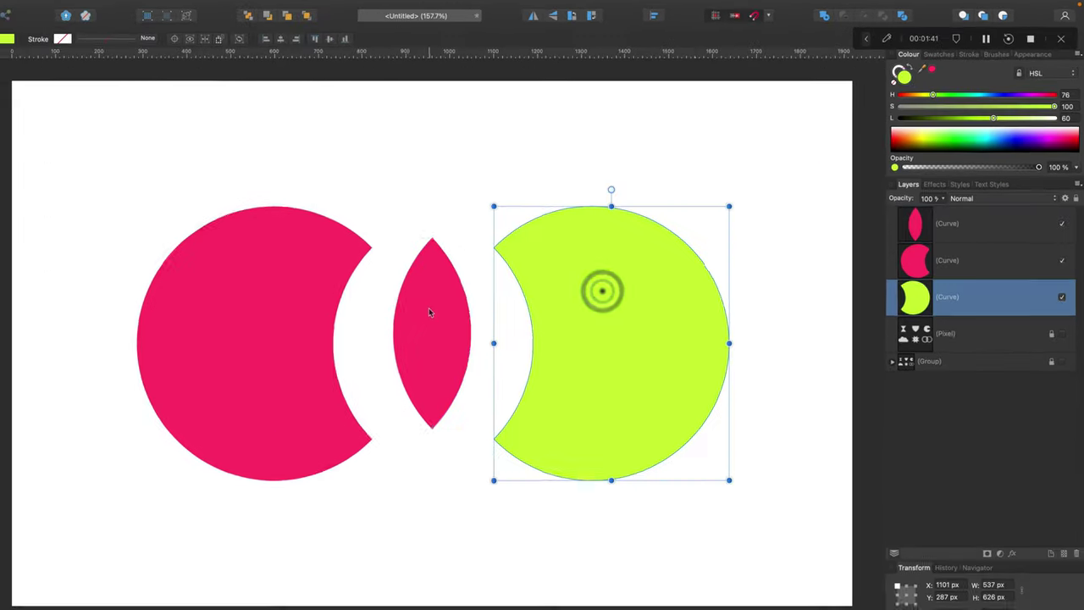
key("Delete")
left_click(277, 374)
key("Delete")
left_click(341, 283)
key("Delete")
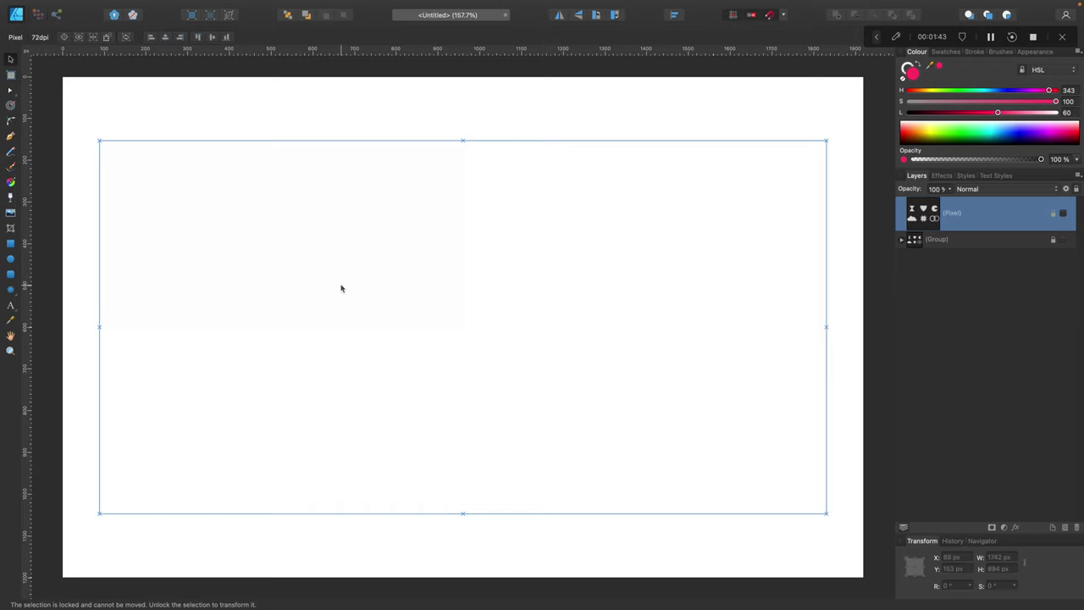
Show the grey template layer and draw a pink triangle widened to the hourglass base.
left_click(1064, 215)
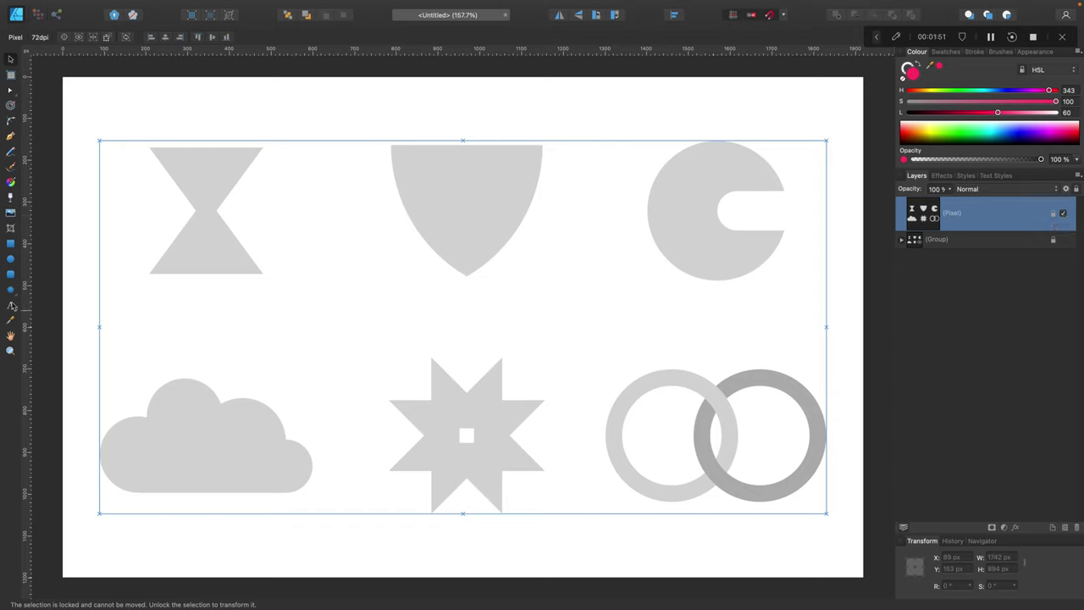
left_click(12, 290)
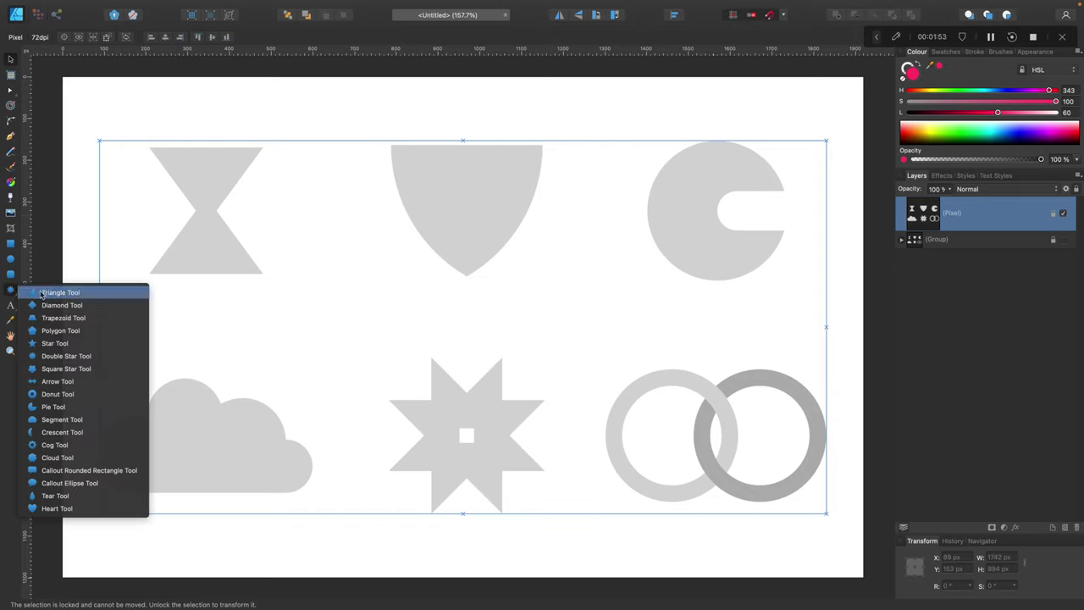
left_click(51, 292)
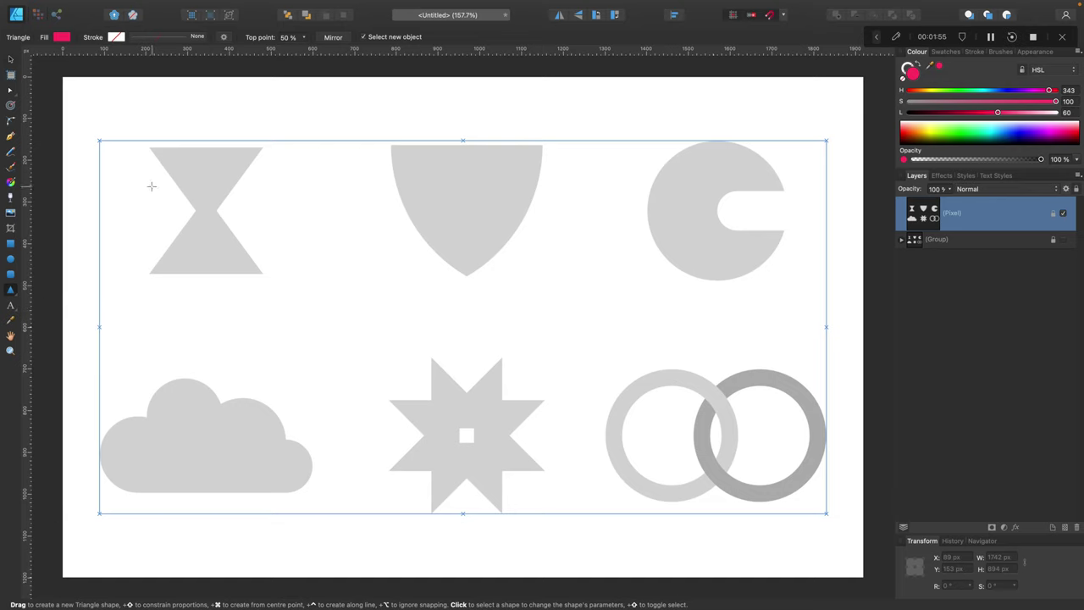
left_click_drag(151, 186, 193, 258)
key("v")
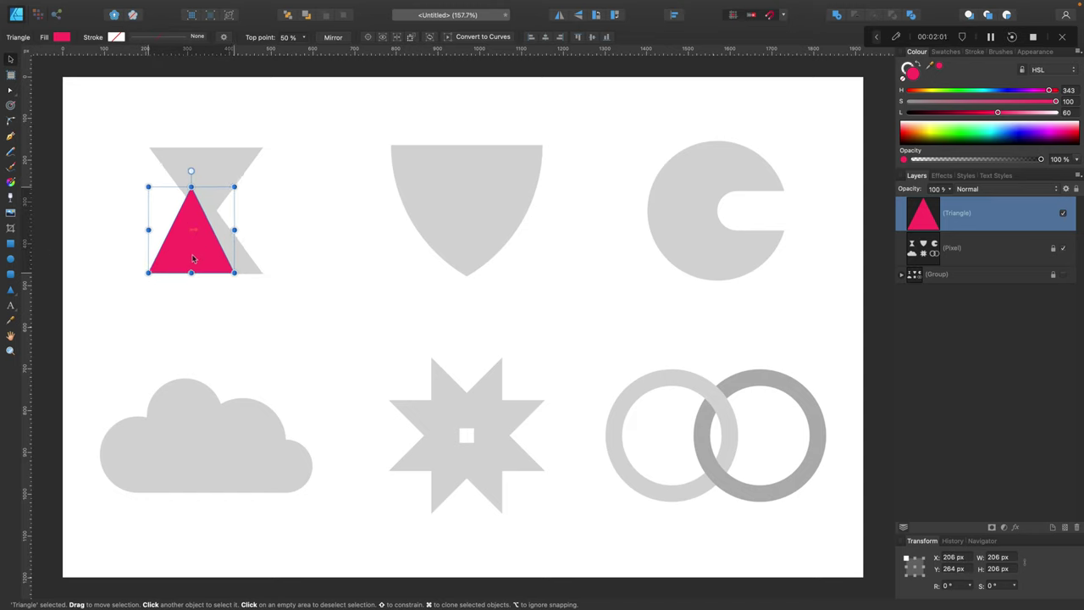
left_click_drag(234, 228, 262, 229)
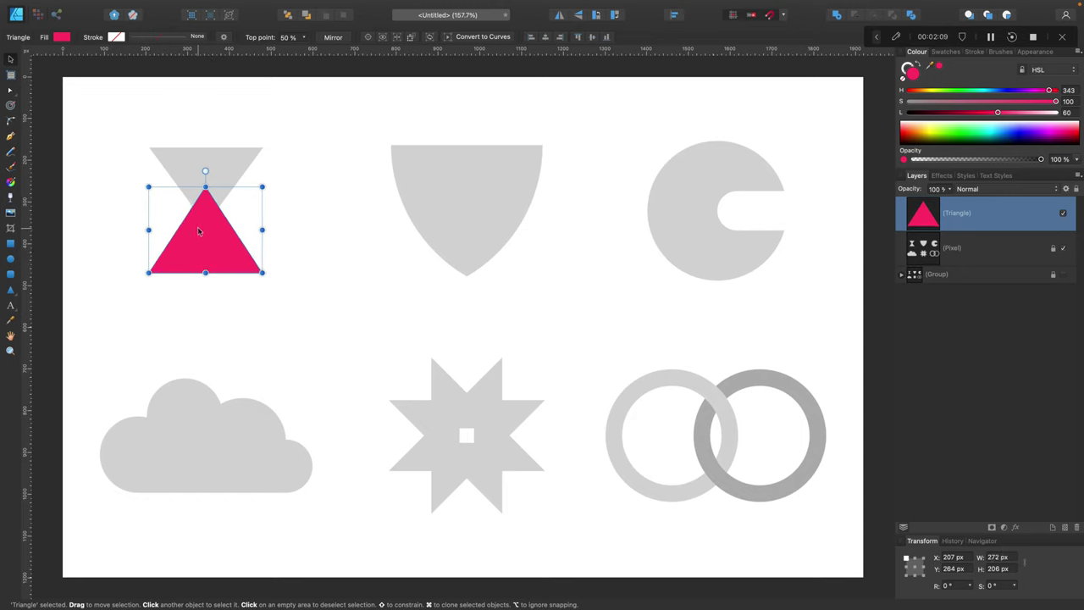
Duplicate the triangle, turn the copy 180° for the top half, and Add both together.
left_click_drag(207, 237, 366, 229)
scroll(389, 172, "left", 2)
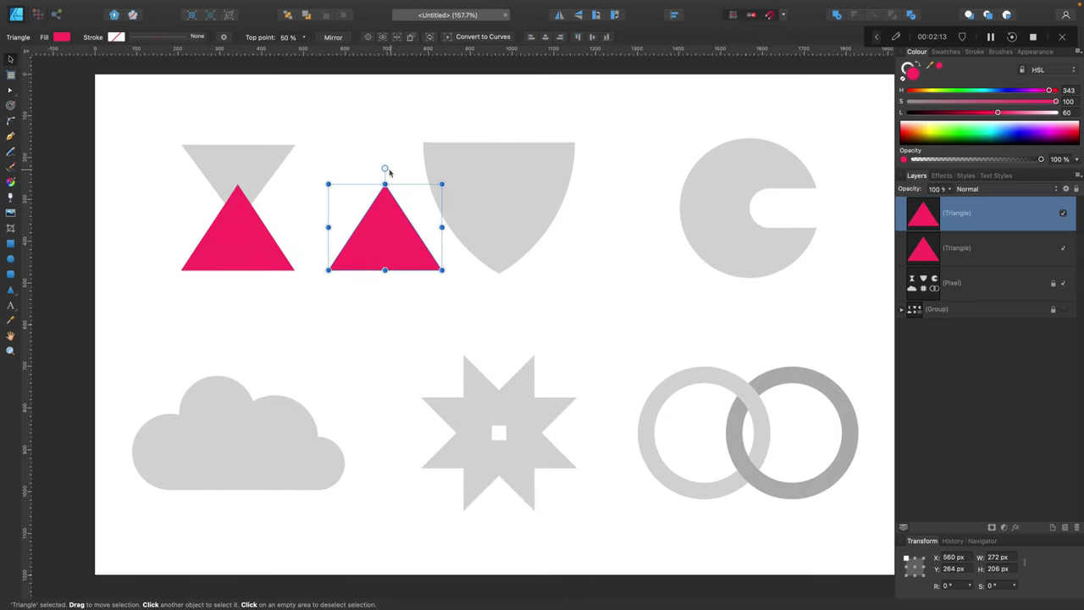
left_click_drag(386, 170, 247, 204)
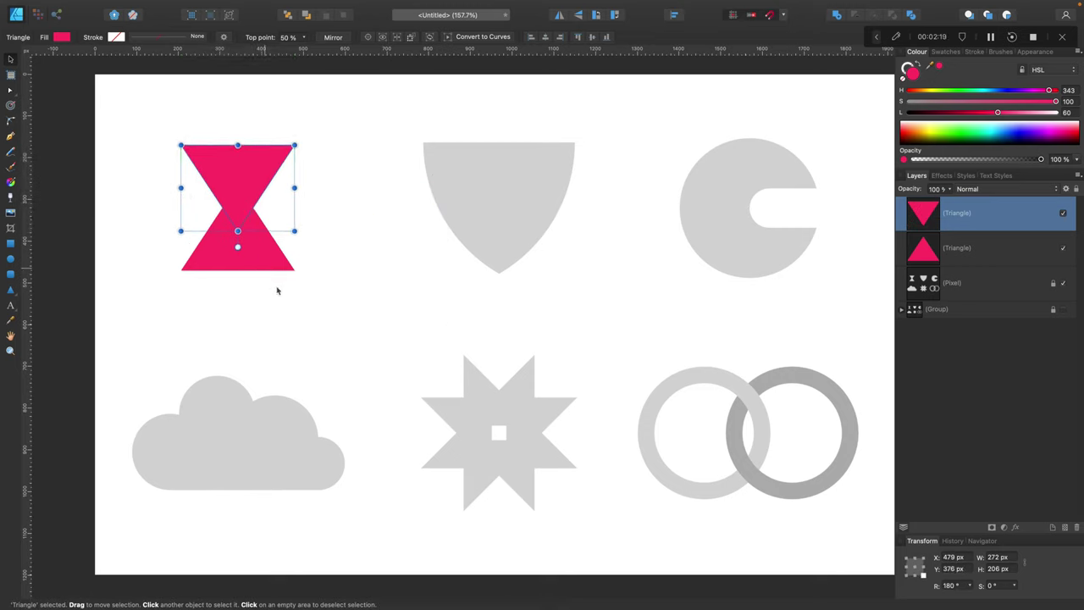
left_click(271, 265, "shift")
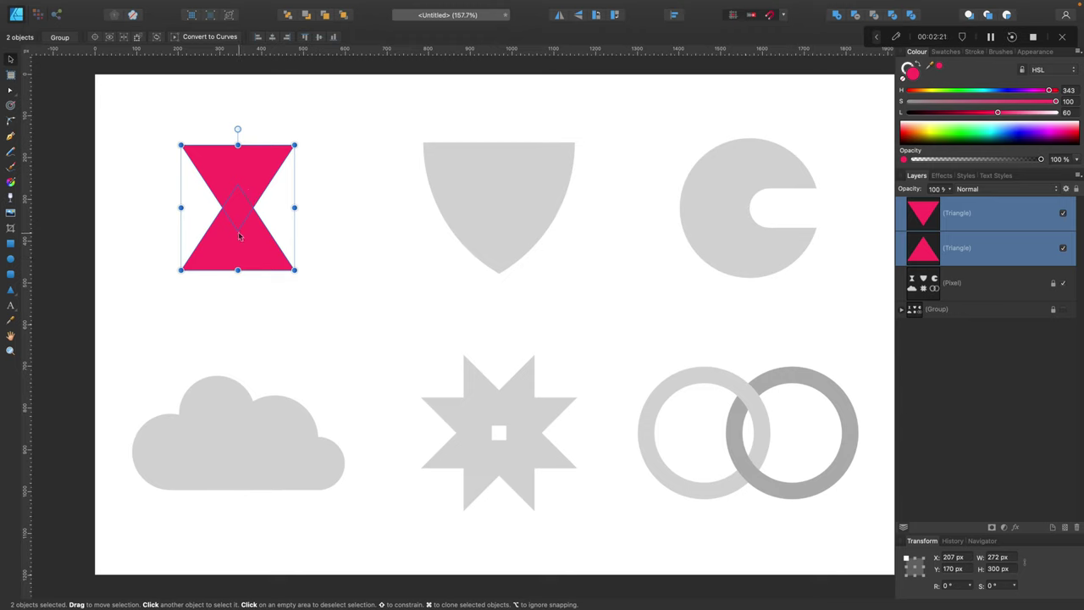
left_click(837, 15)
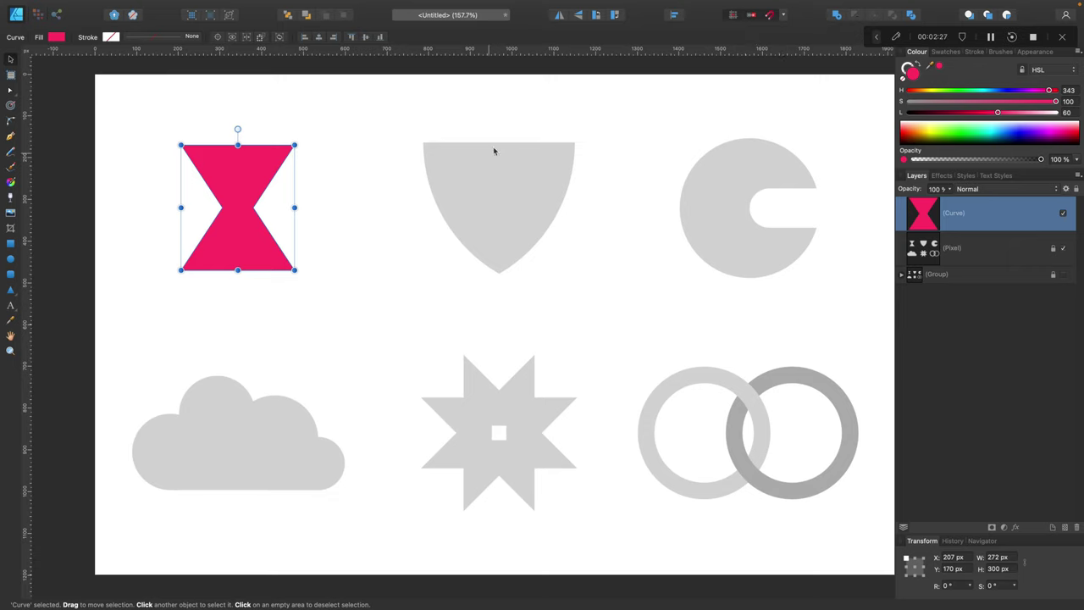
Draw a pink quarter-pie wedge, convert it to curves, rotate it 180° and enlarge it.
right_click(12, 291)
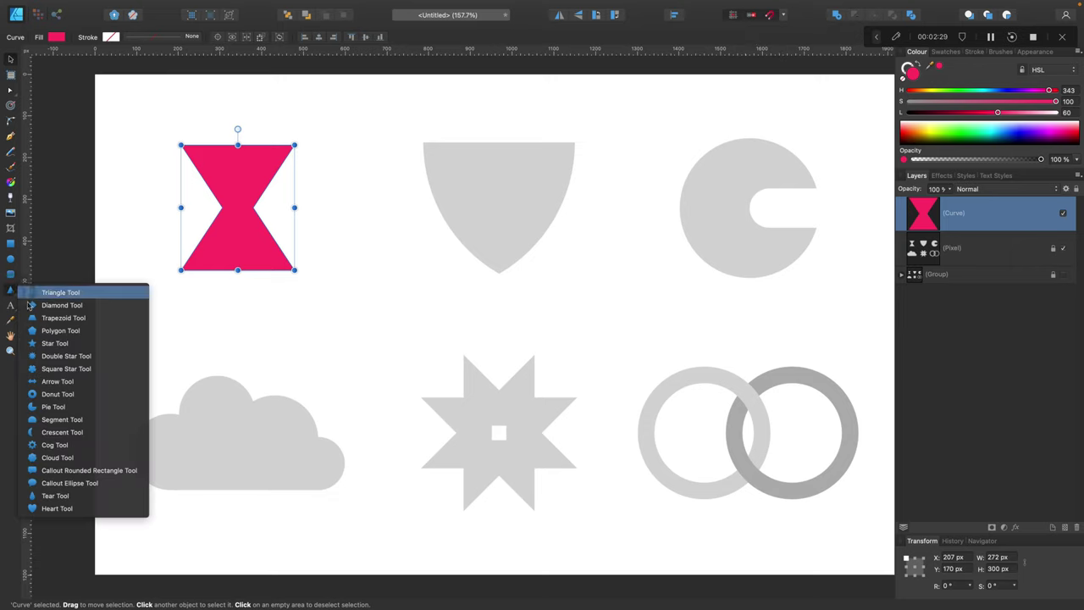
left_click(53, 408)
left_click_drag(419, 147, 576, 302)
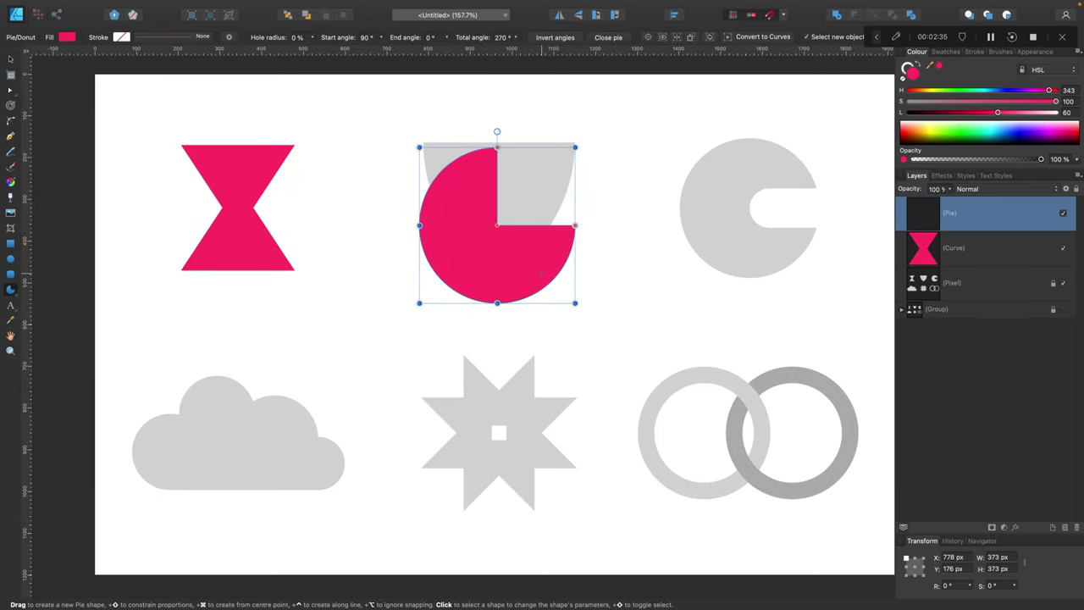
left_click_drag(575, 225, 421, 225)
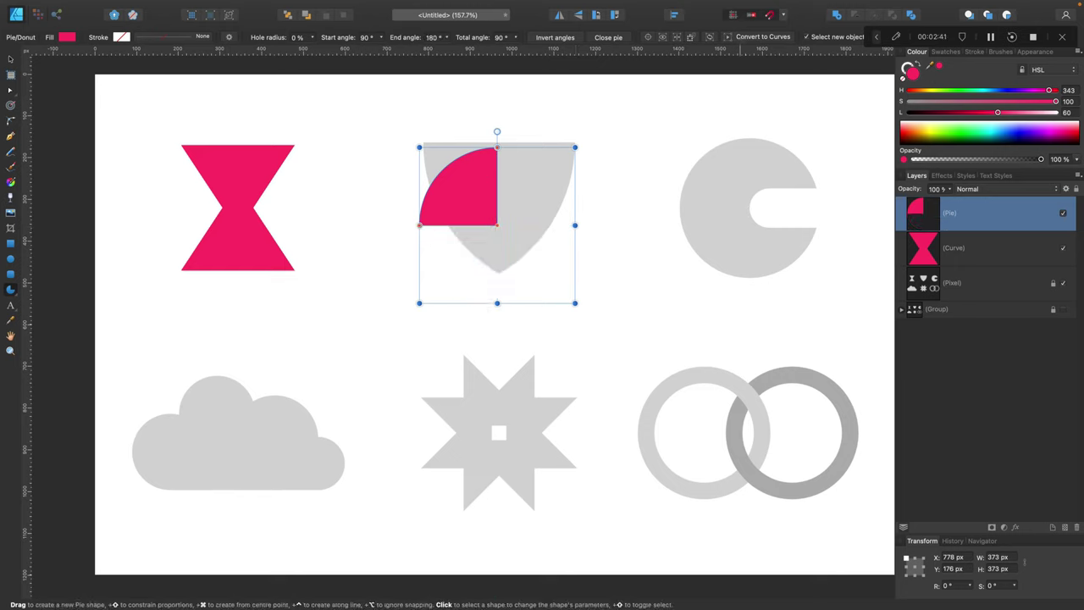
left_click(761, 38)
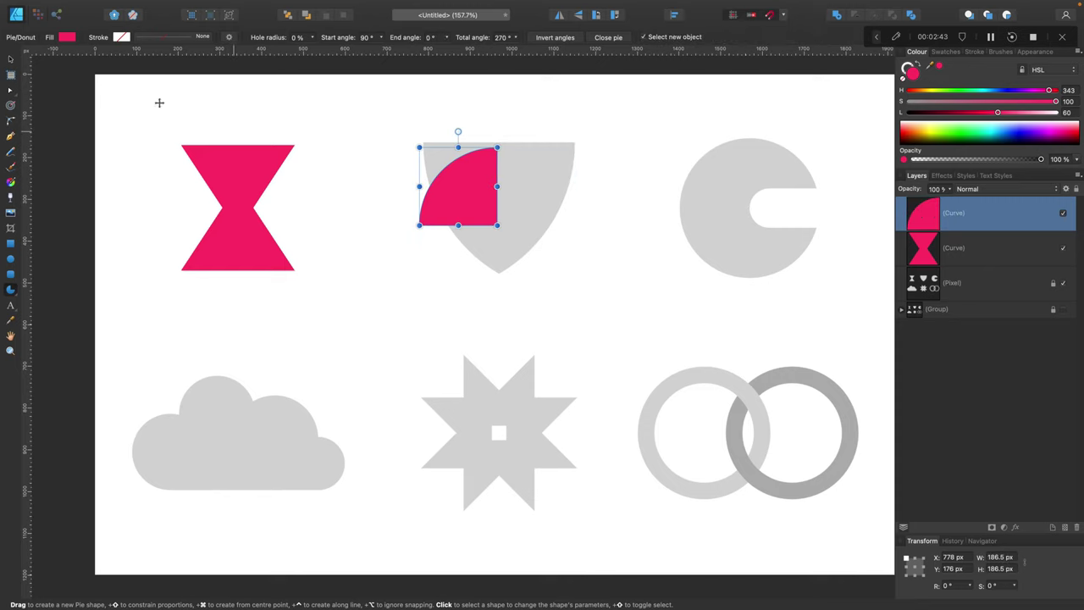
left_click_drag(458, 132, 458, 240)
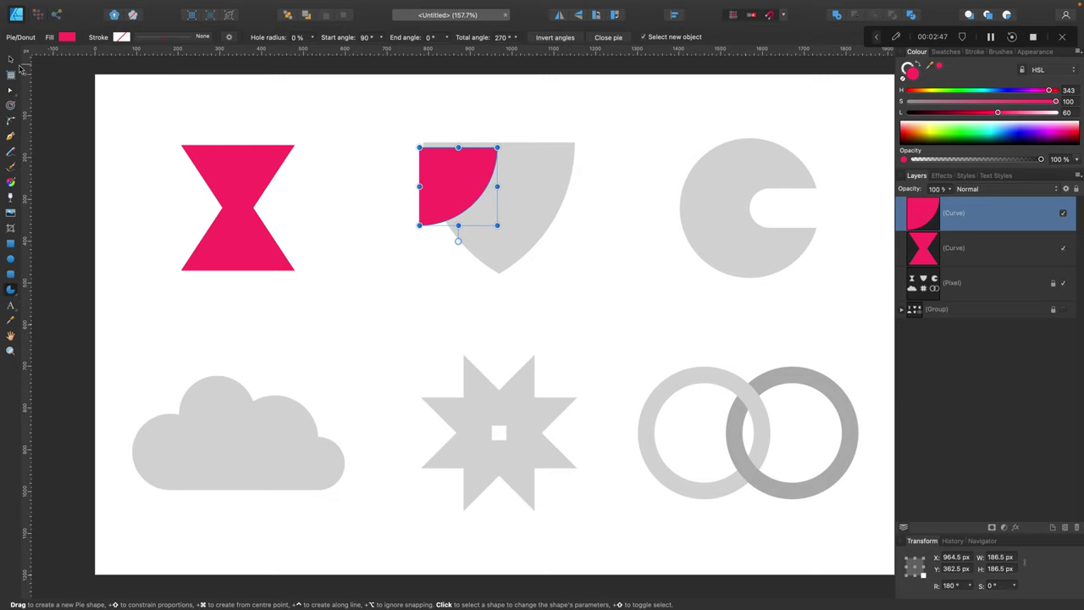
left_click(10, 59)
left_click_drag(454, 189, 459, 185)
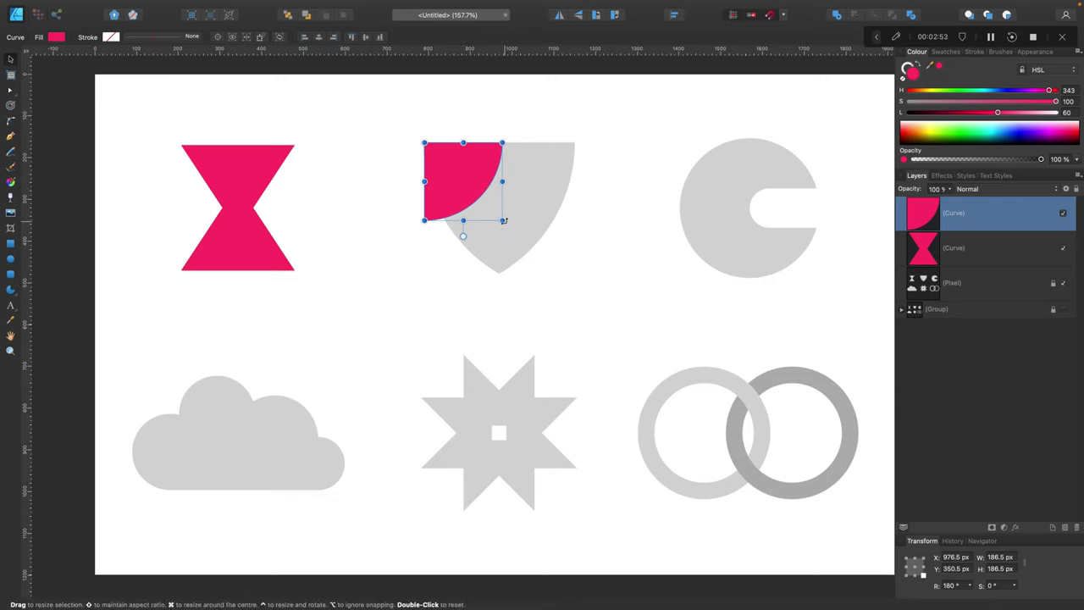
left_click_drag(502, 221, 559, 271)
mouse_move(460, 223)
left_mouse_down()
mouse_move(487, 227)
mouse_move(456, 227)
left_mouse_up()
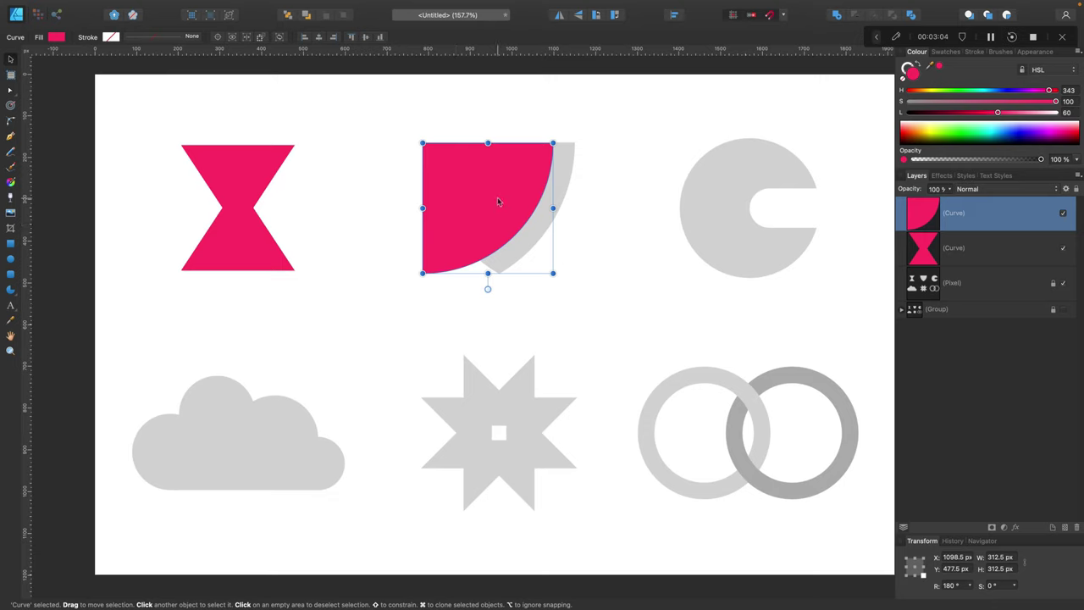
Duplicate and mirror the wedge, Intersect both, and scale the shield to fit the template.
right_click(1008, 218)
left_click(963, 312)
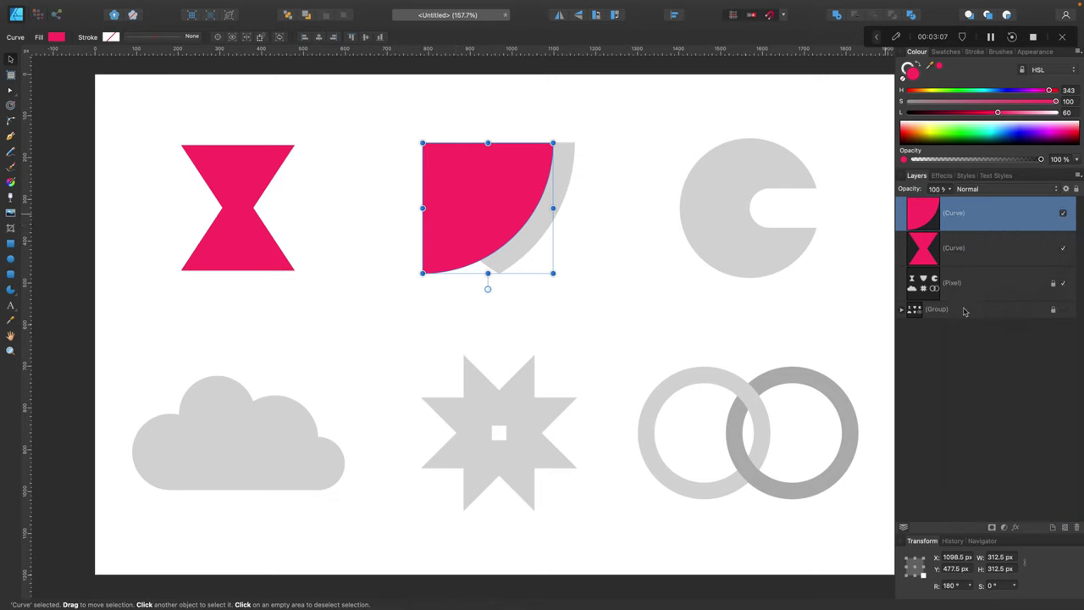
left_click_drag(496, 200, 529, 230)
left_click(559, 15)
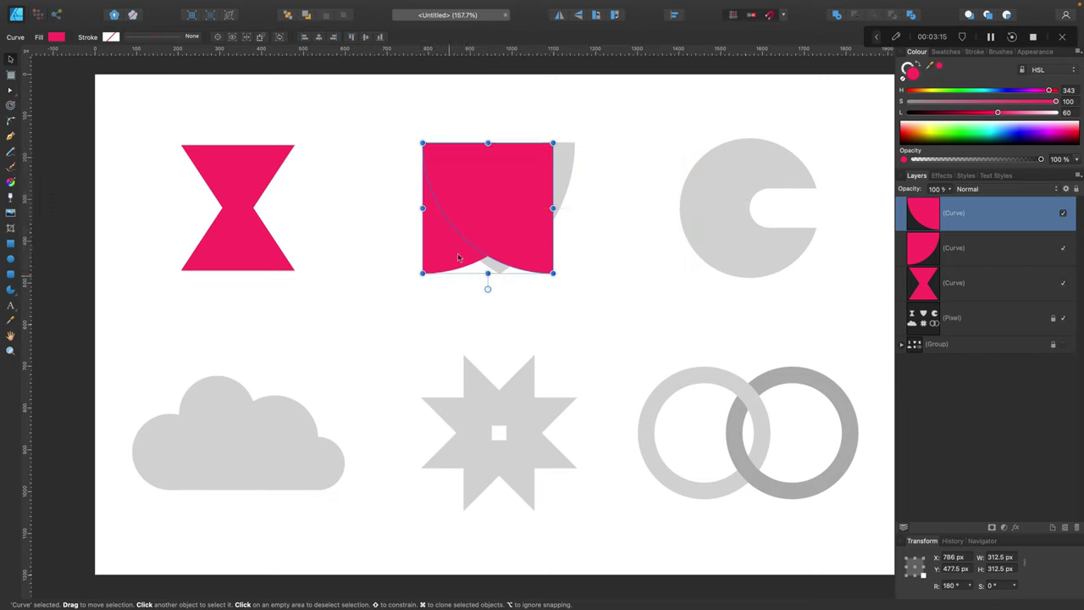
left_click_drag(607, 116, 366, 319)
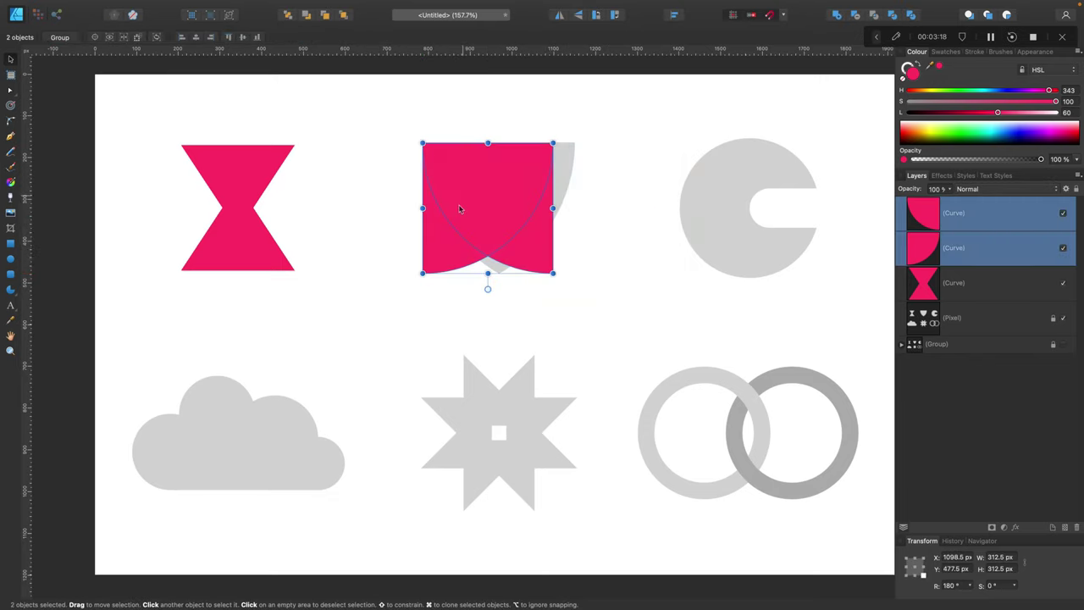
left_click(875, 15)
left_click_drag(553, 256, 575, 274)
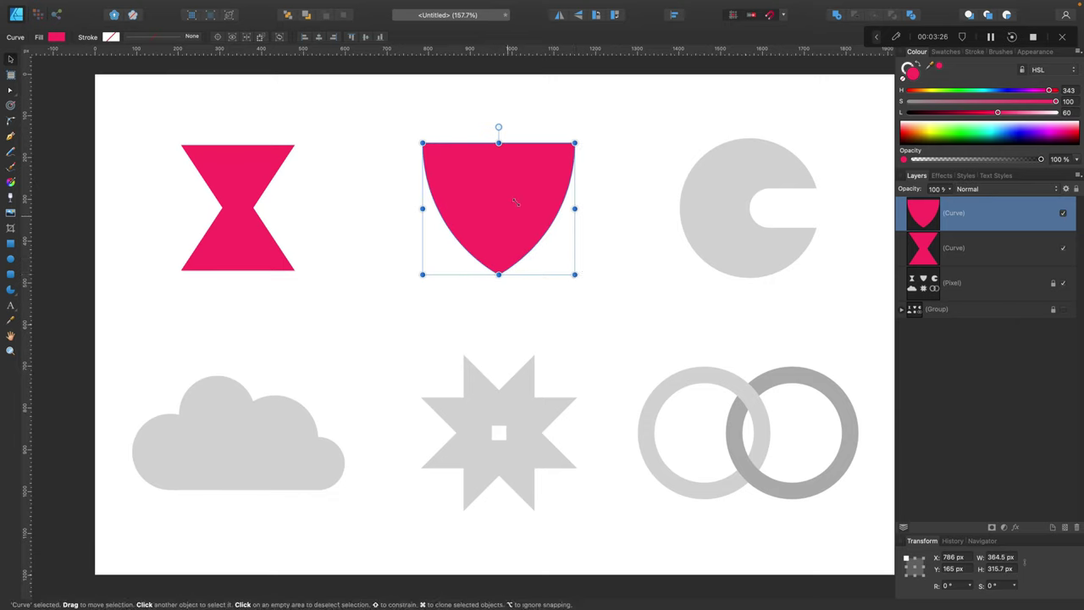
Draw a pink circle aligned over the notched circle template.
left_click(624, 197)
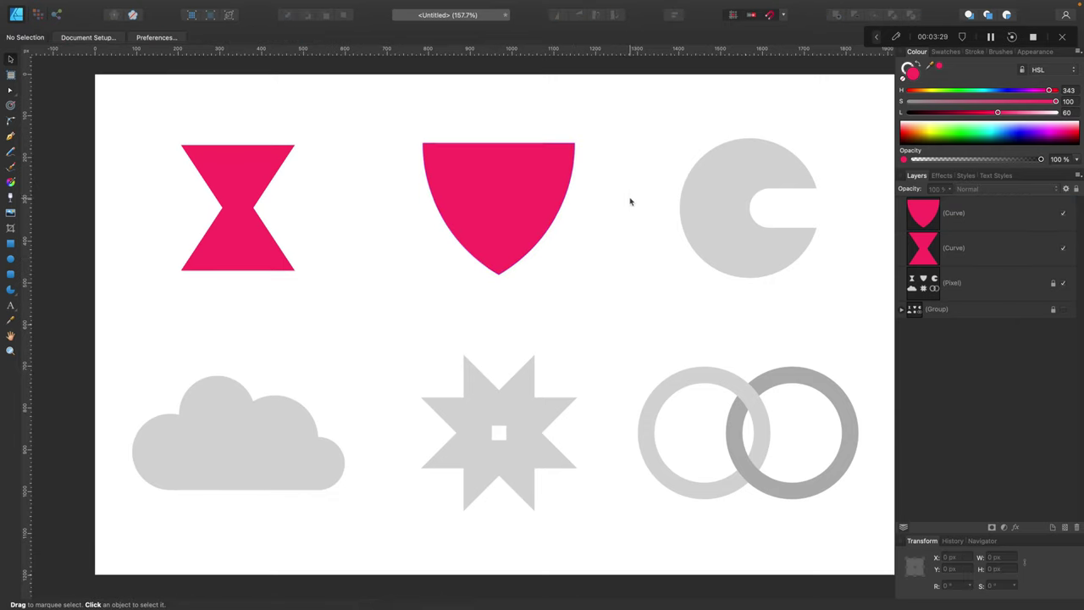
left_click(11, 259)
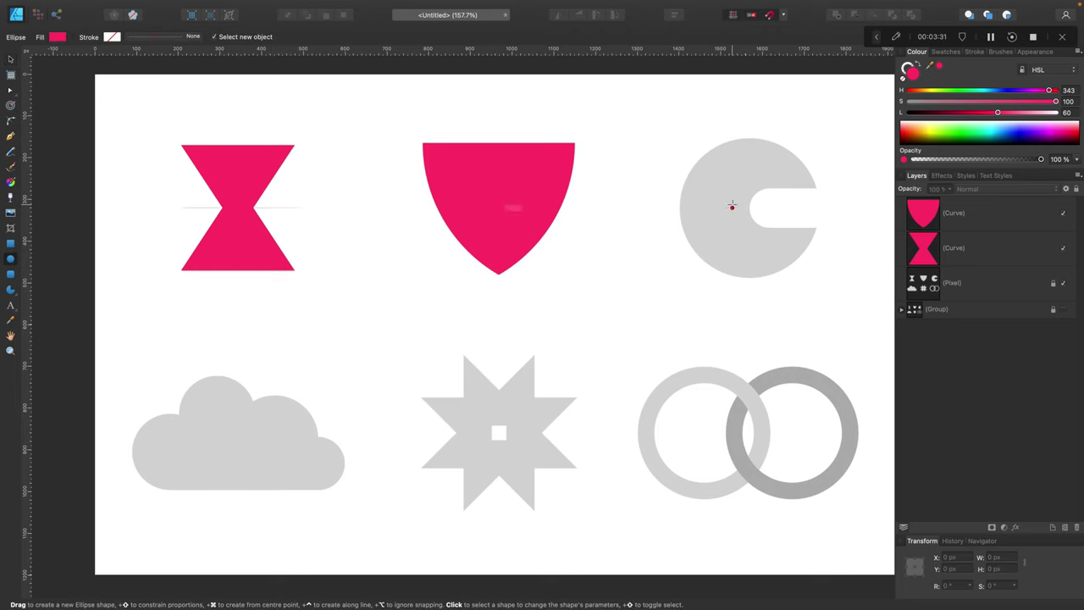
left_click_drag(674, 129, 815, 269)
left_click(11, 59)
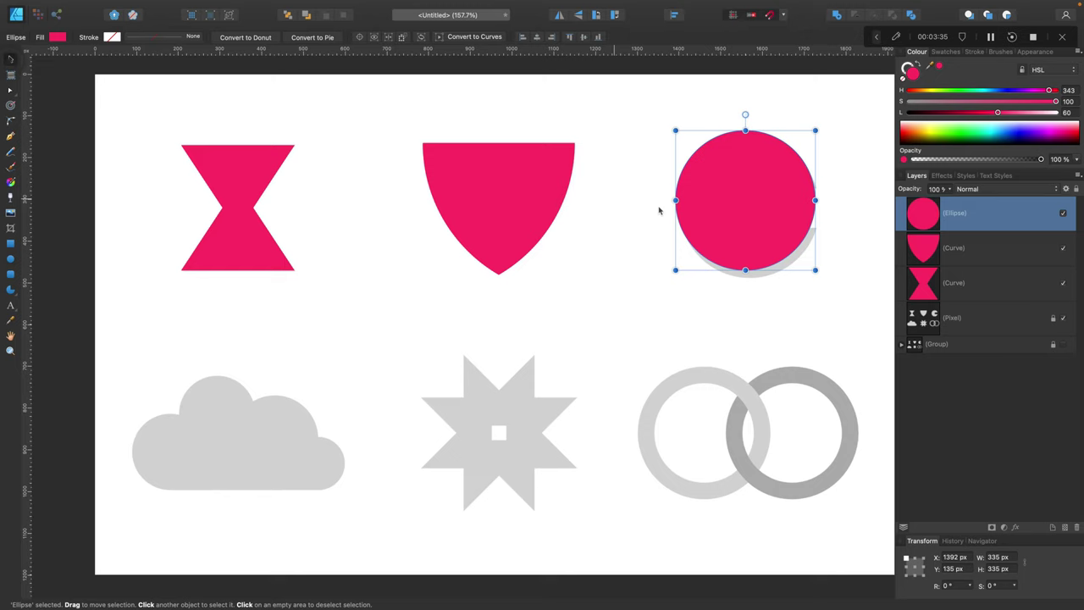
left_click_drag(738, 226, 744, 235)
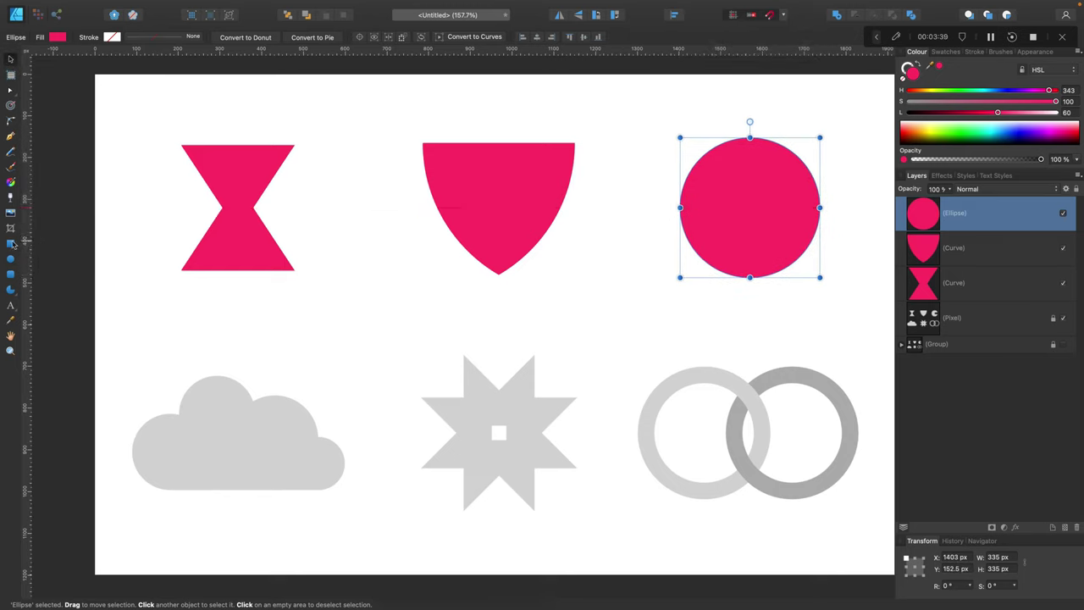
Draw a darker bar over the notch and give it Rounded corners at 100%.
left_click(11, 243)
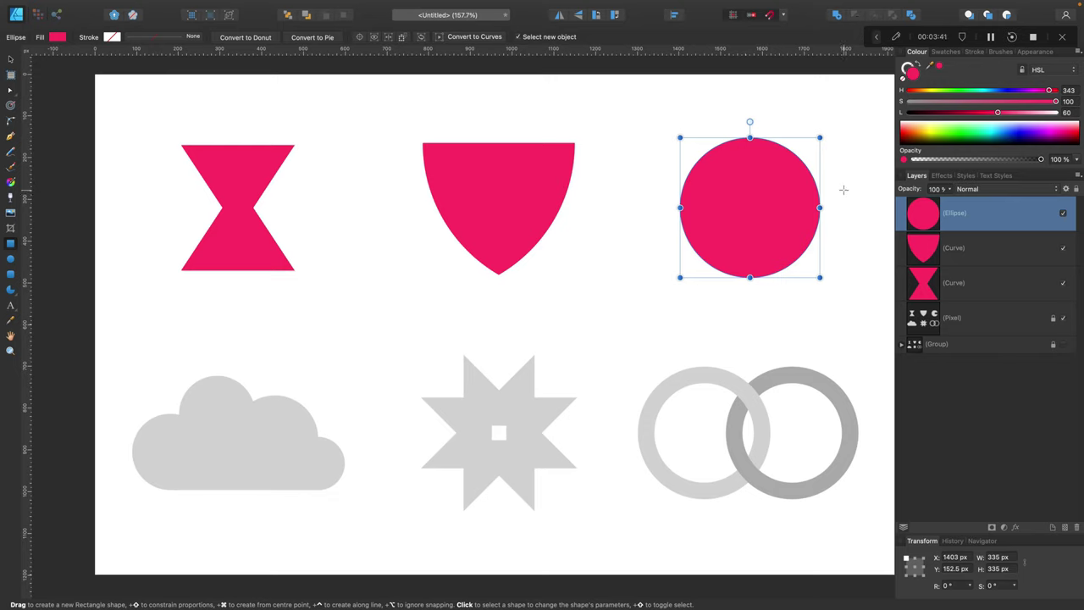
left_click_drag(844, 190, 745, 219)
left_click(11, 59)
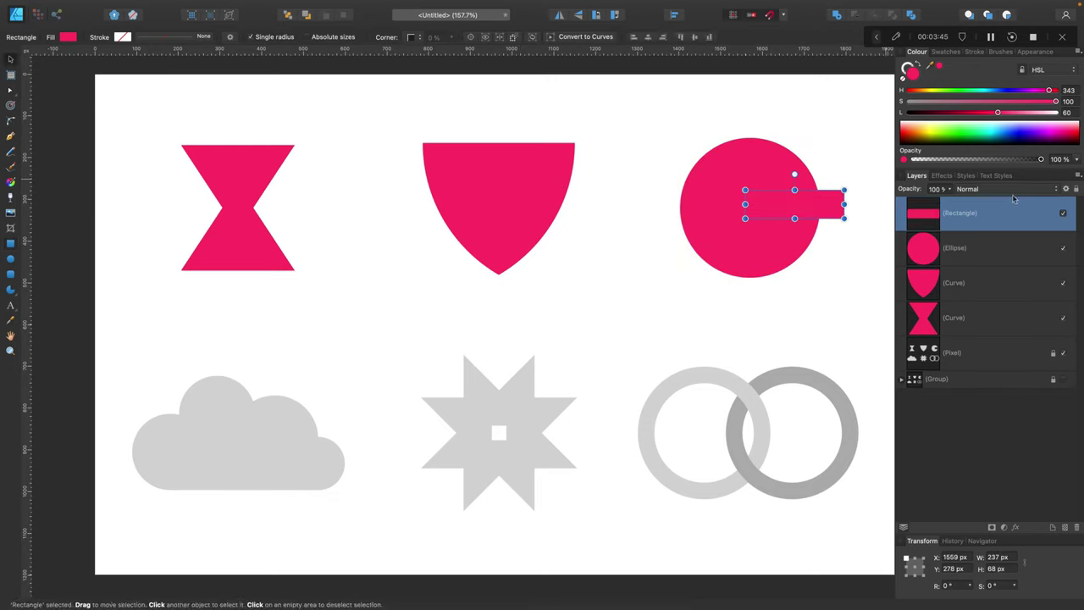
left_click_drag(817, 203, 818, 205)
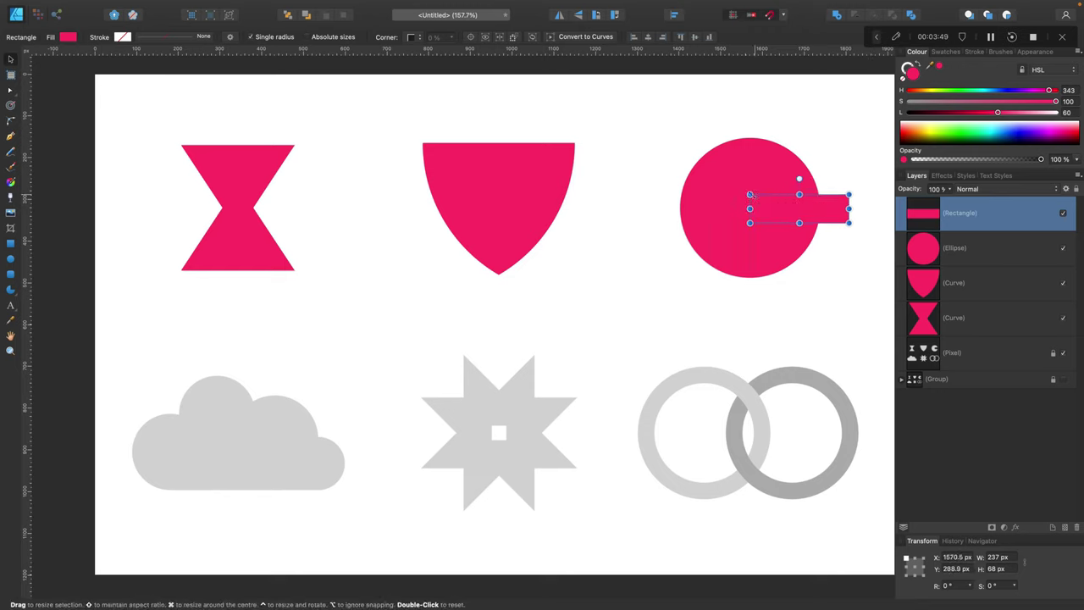
left_click(955, 114)
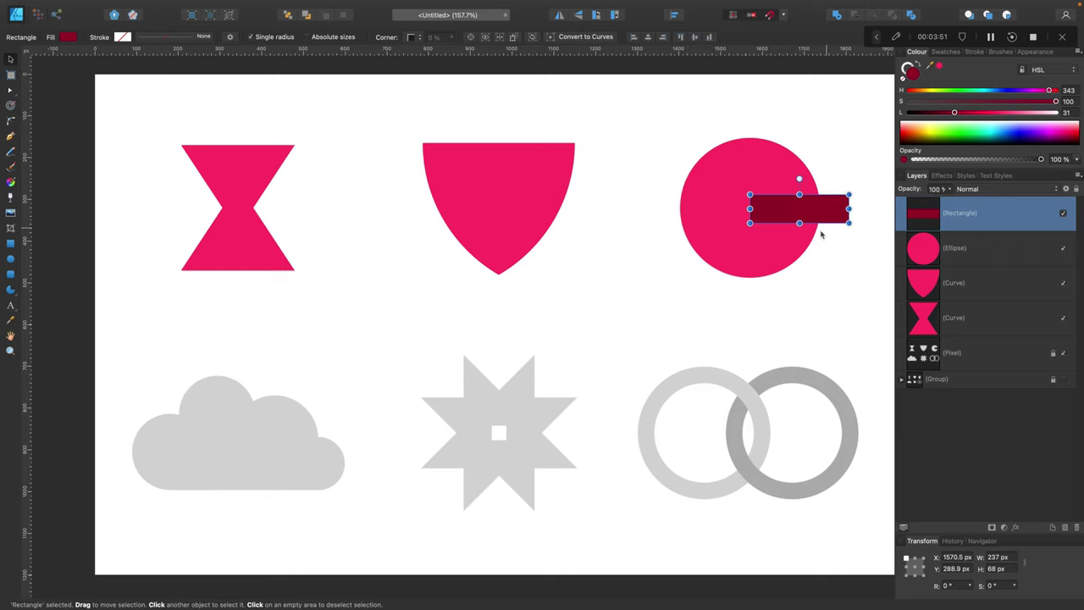
left_click(421, 39)
left_click(430, 48)
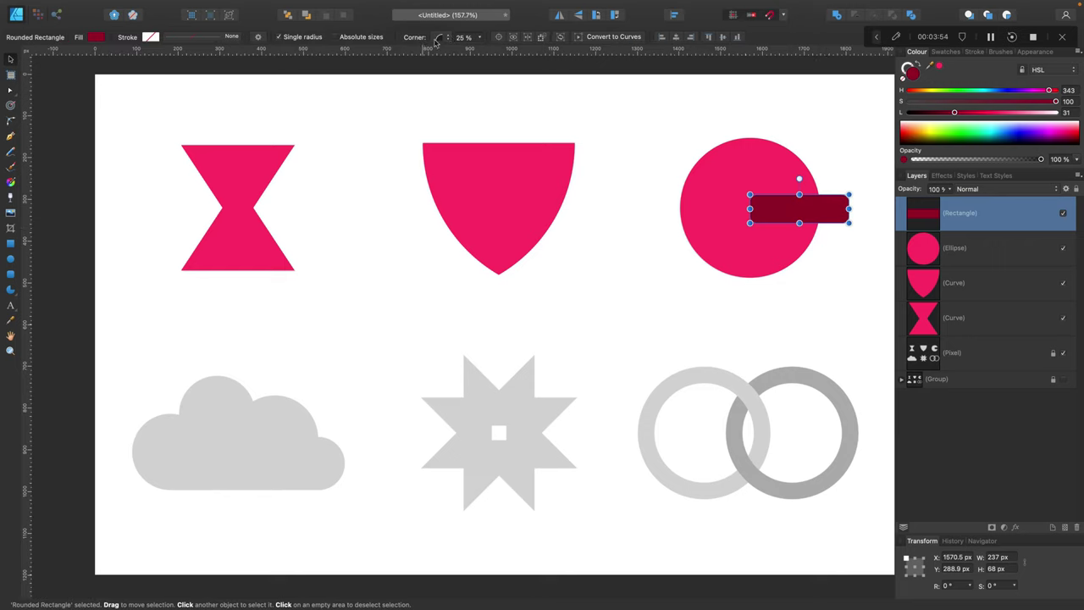
left_click(478, 39)
left_click_drag(480, 50, 565, 58)
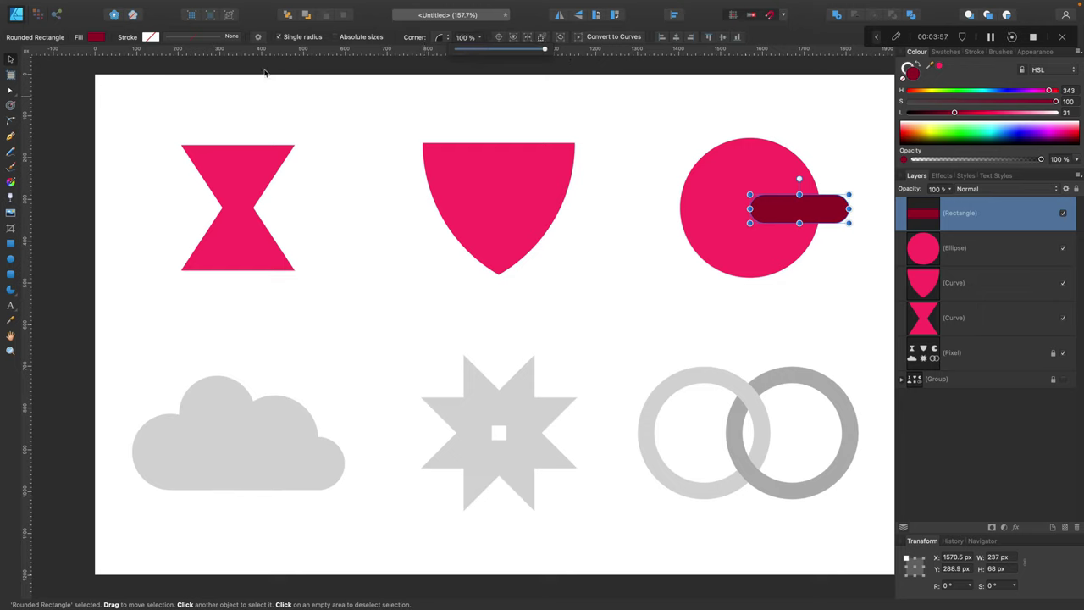
Subtract the rounded bar from the circle and reset the fill colour to pink.
left_click(775, 157, "shift")
left_click(856, 17)
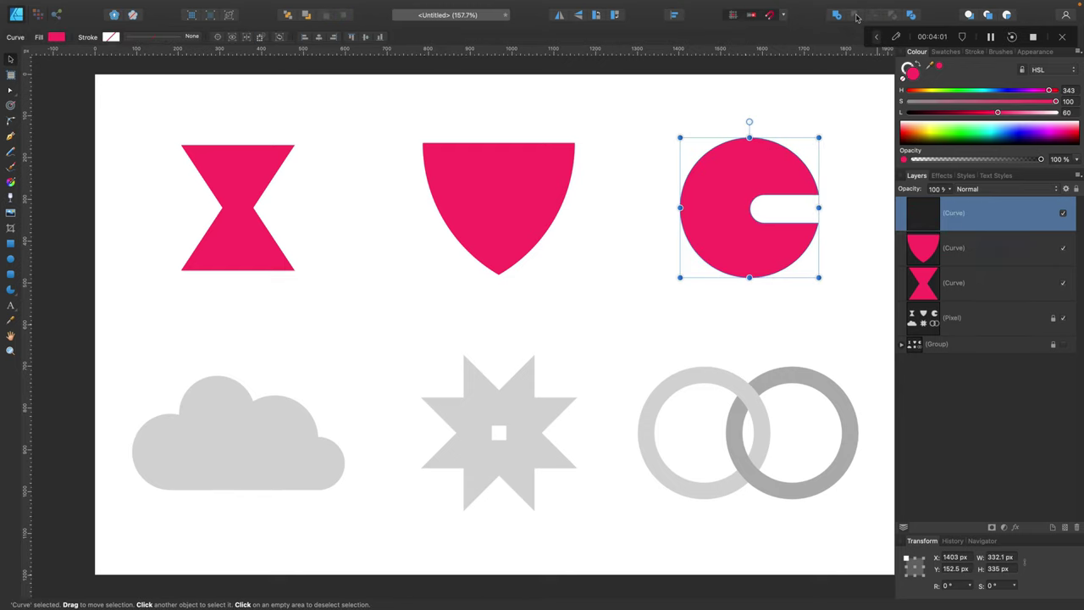
left_click(581, 272)
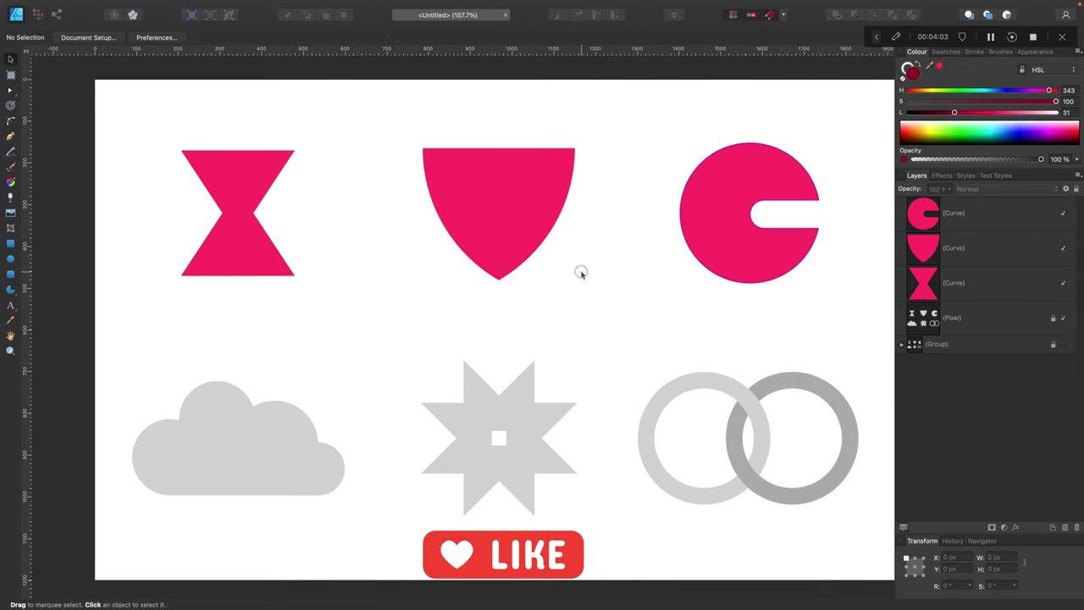
left_click(941, 67)
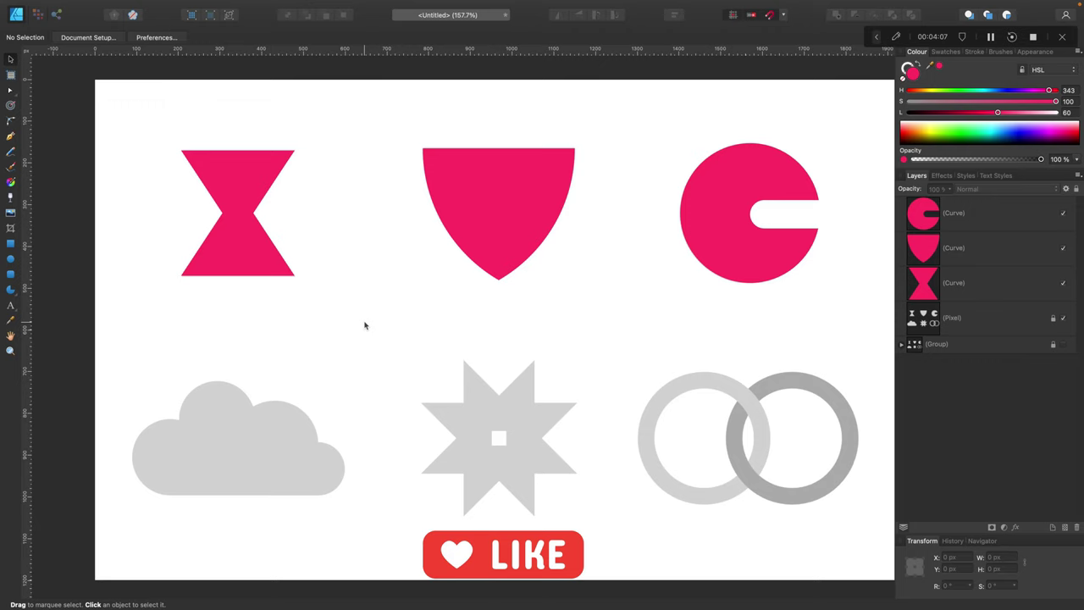
left_click(10, 260)
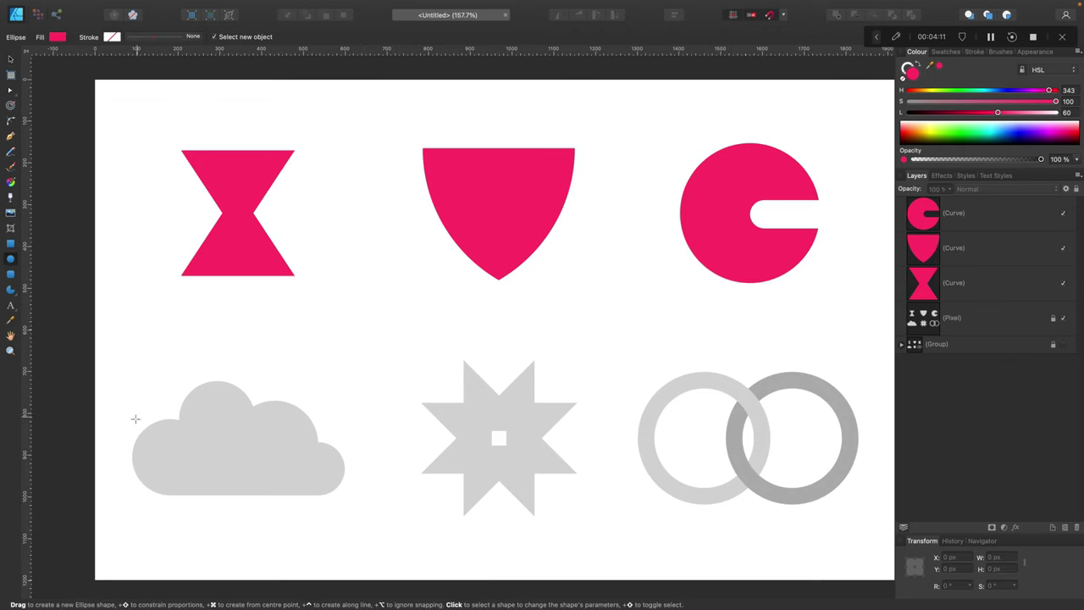
Draw circles over the cloud's left, top, right and lower-right bumps, then Add all four.
left_click_drag(134, 418, 216, 489)
left_click_drag(175, 370, 253, 447)
left_click_drag(325, 388, 244, 470)
left_click_drag(296, 431, 359, 499)
key("v")
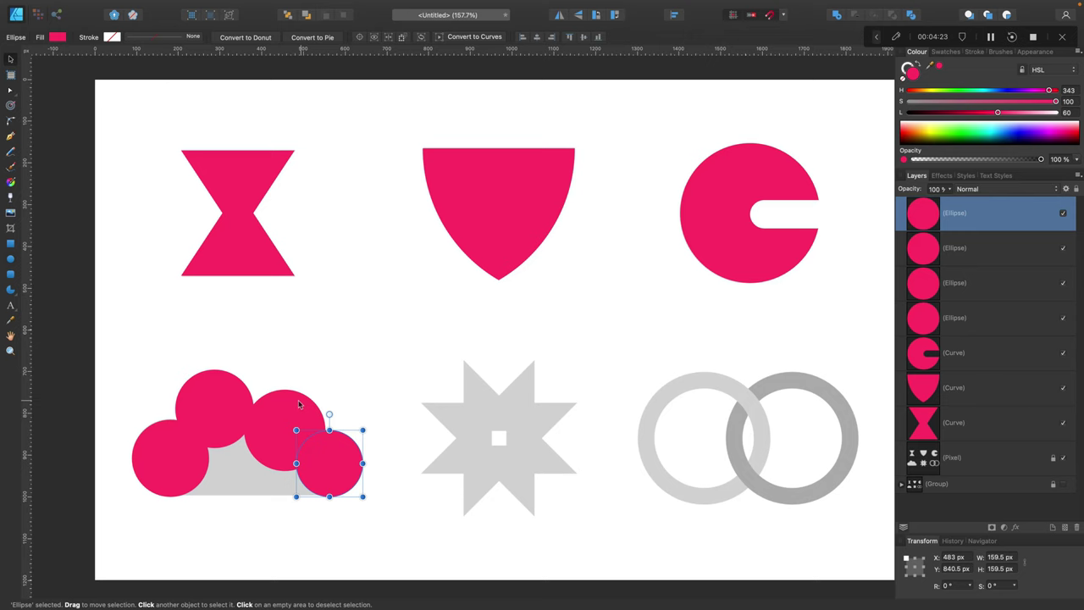
left_click(298, 403, "shift")
left_click(219, 391, "shift")
left_click(164, 459, "shift")
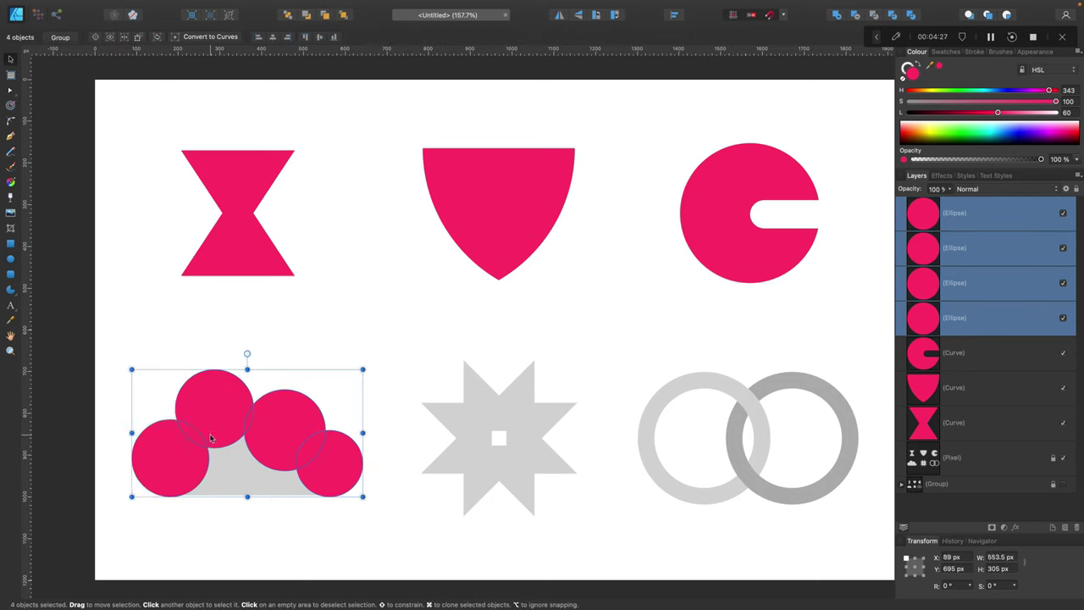
left_click(836, 15)
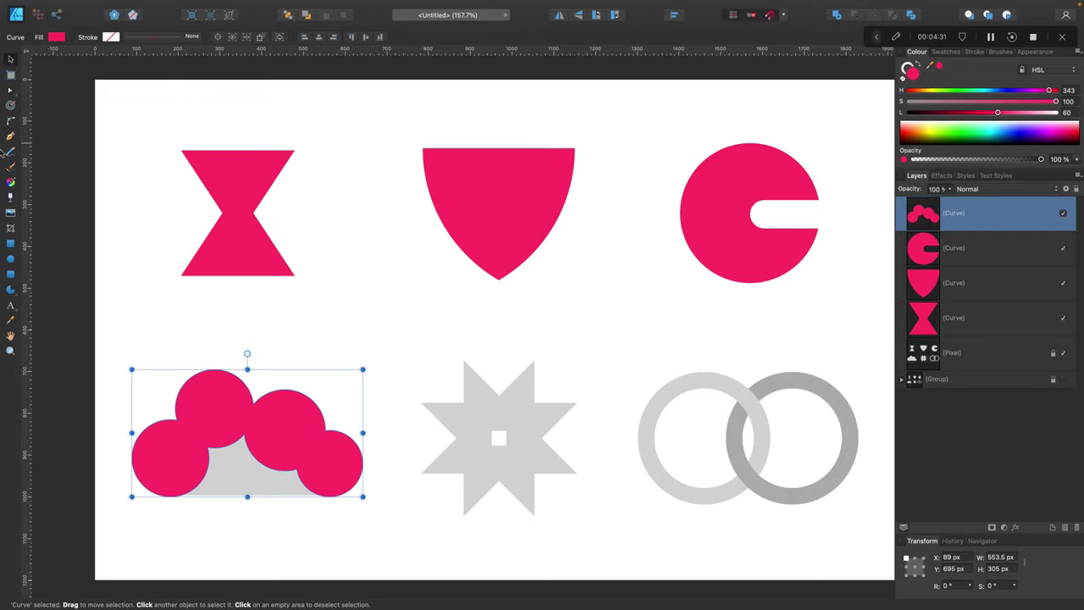
Draw a rectangle across the cloud's base, then remove it again.
left_click(10, 244)
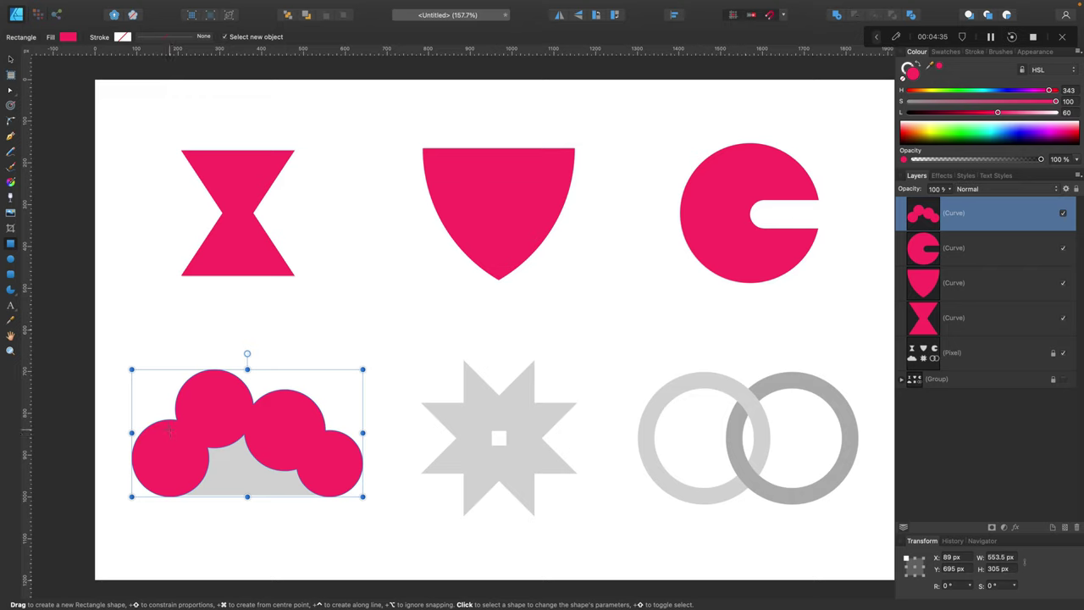
left_click_drag(169, 428, 282, 482)
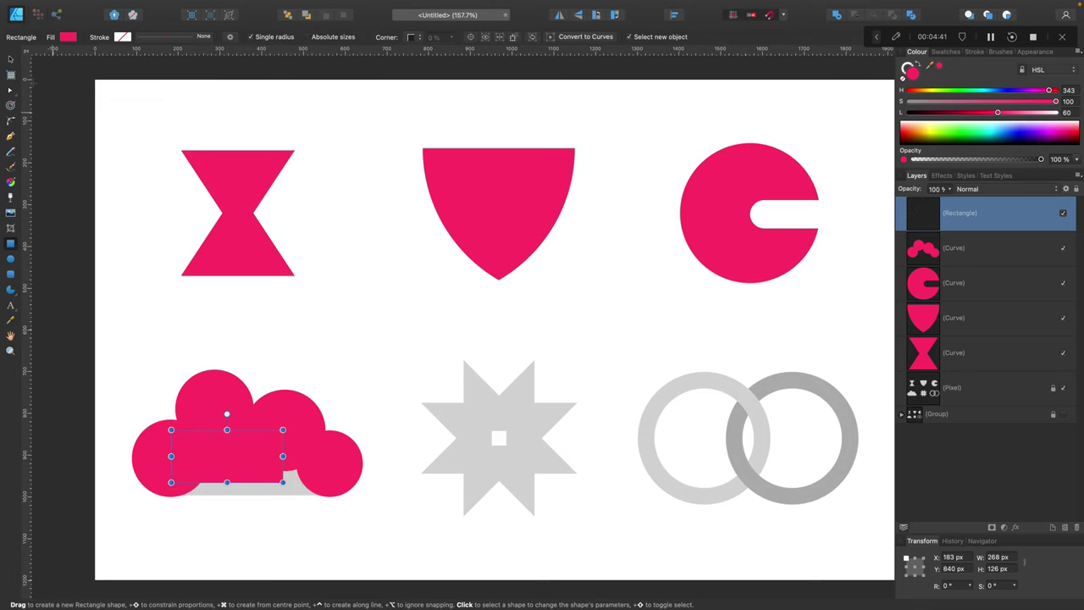
left_click(10, 61)
key("super+alt+minus")
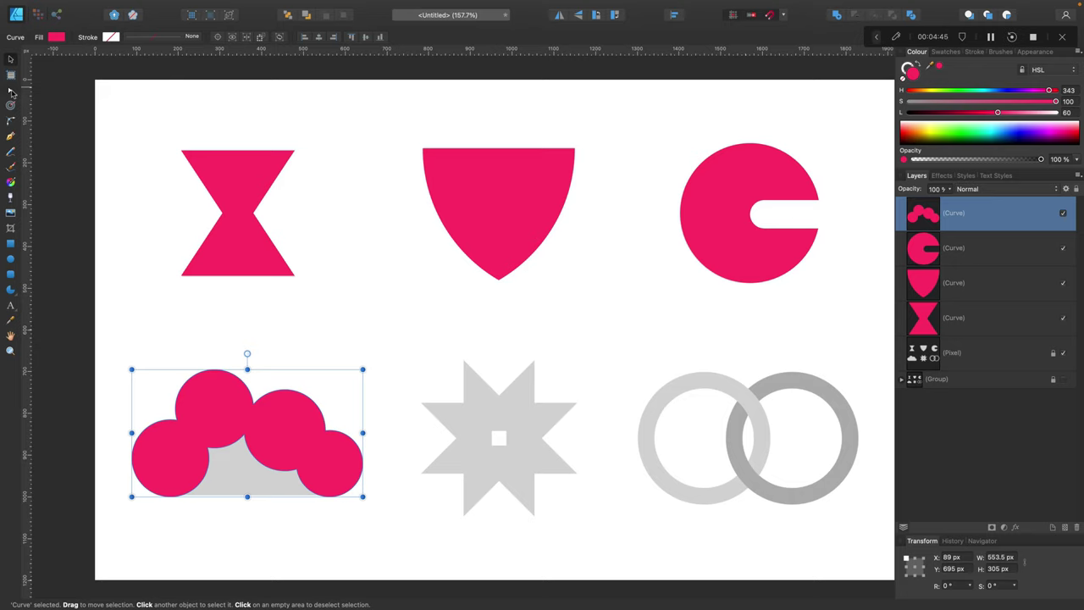
Delete the leftover notch nodes along the cloud's bottom with the Node tool, then deselect.
left_click(10, 92)
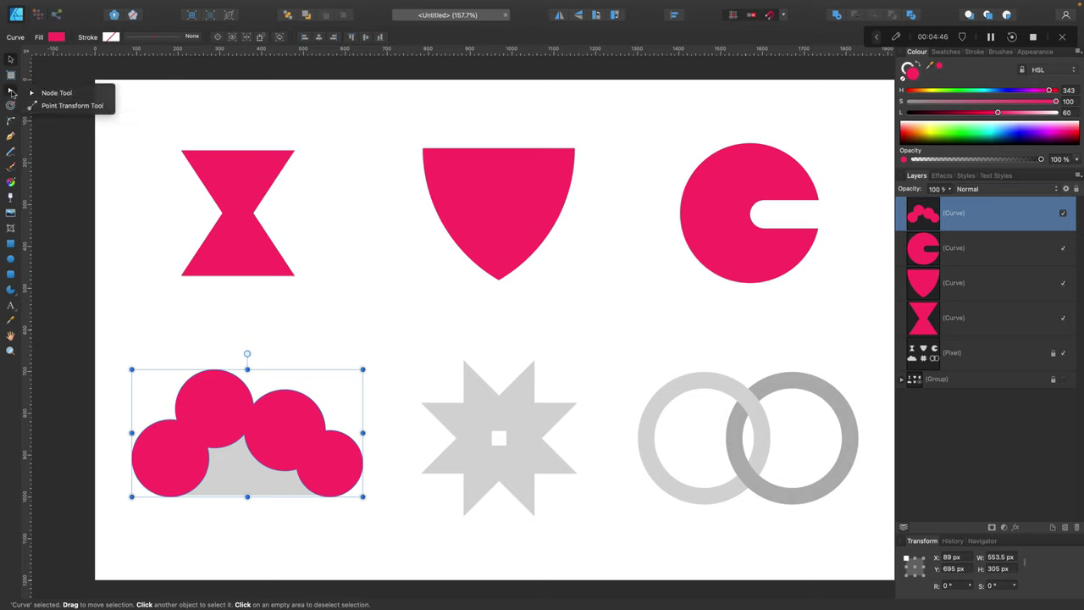
left_click(57, 93)
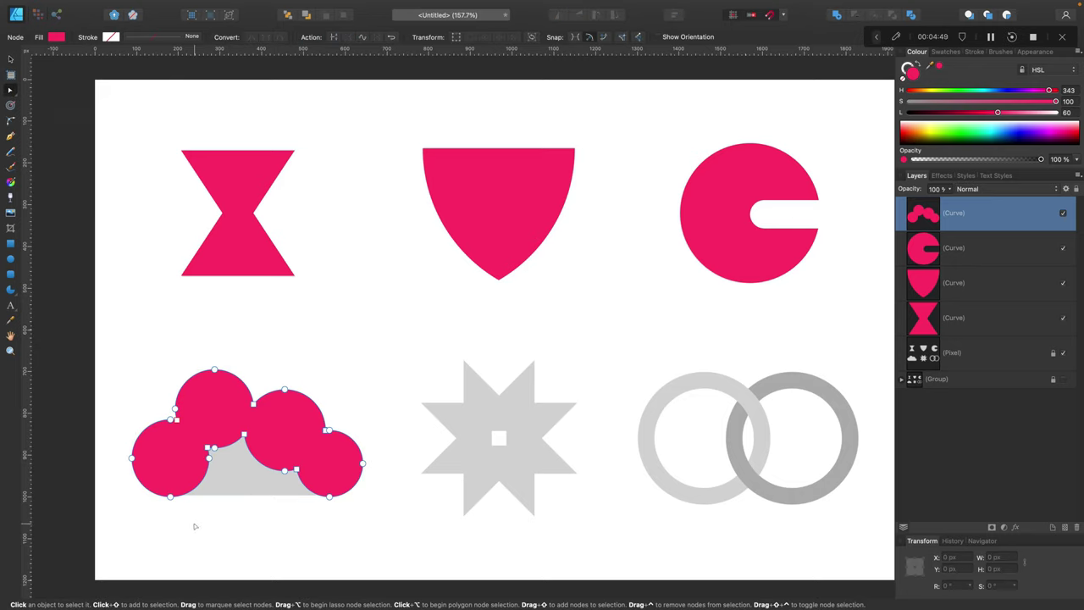
left_click_drag(191, 524, 303, 430)
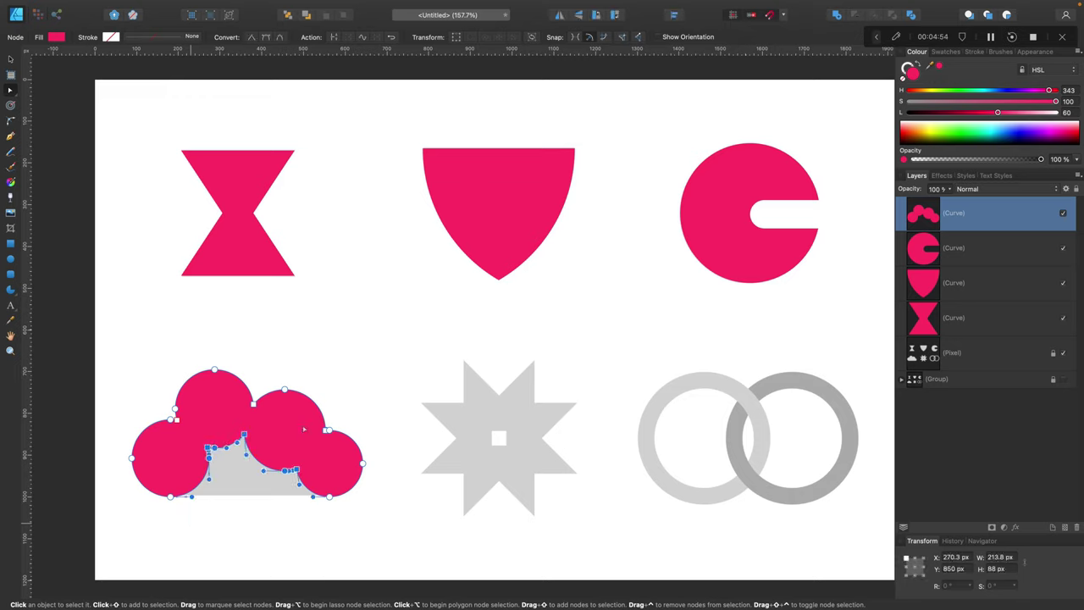
key("Delete")
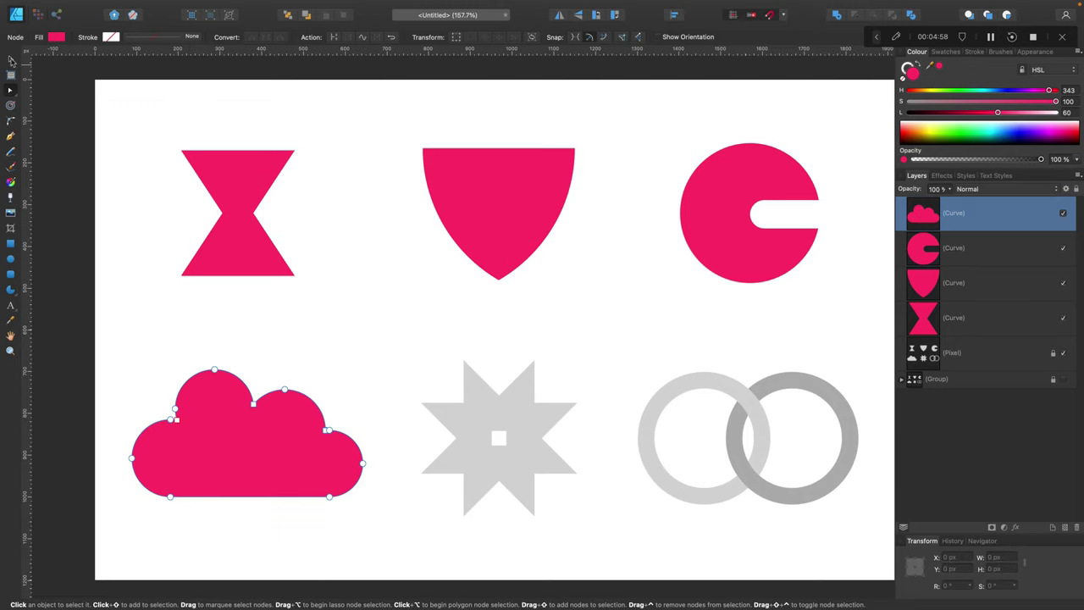
left_click(11, 60)
left_click(374, 320)
Draw a pink triangle over the star and set its top point to 0% for a right triangle.
scroll(396, 439, "right", 3)
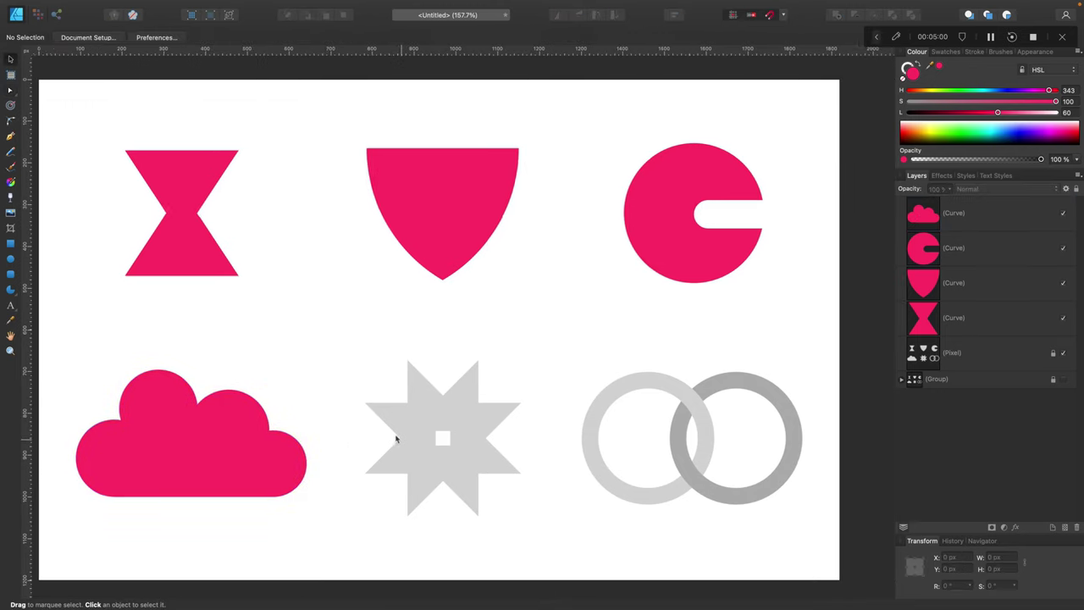
scroll(396, 437, "right", 5)
scroll(397, 438, "left", 4)
scroll(399, 438, "up", 1)
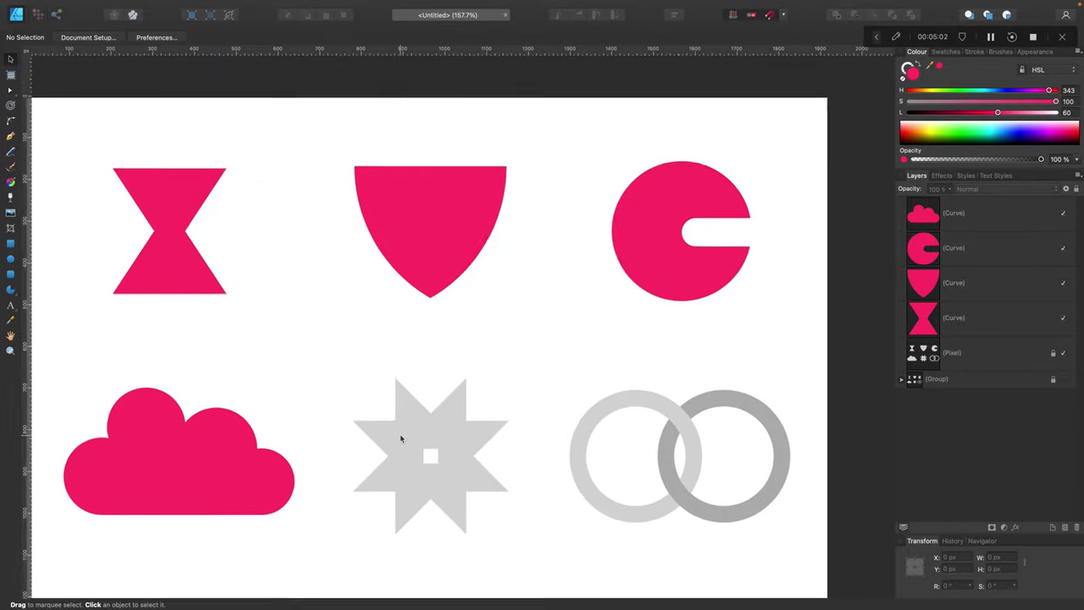
scroll(400, 435, "down", 3)
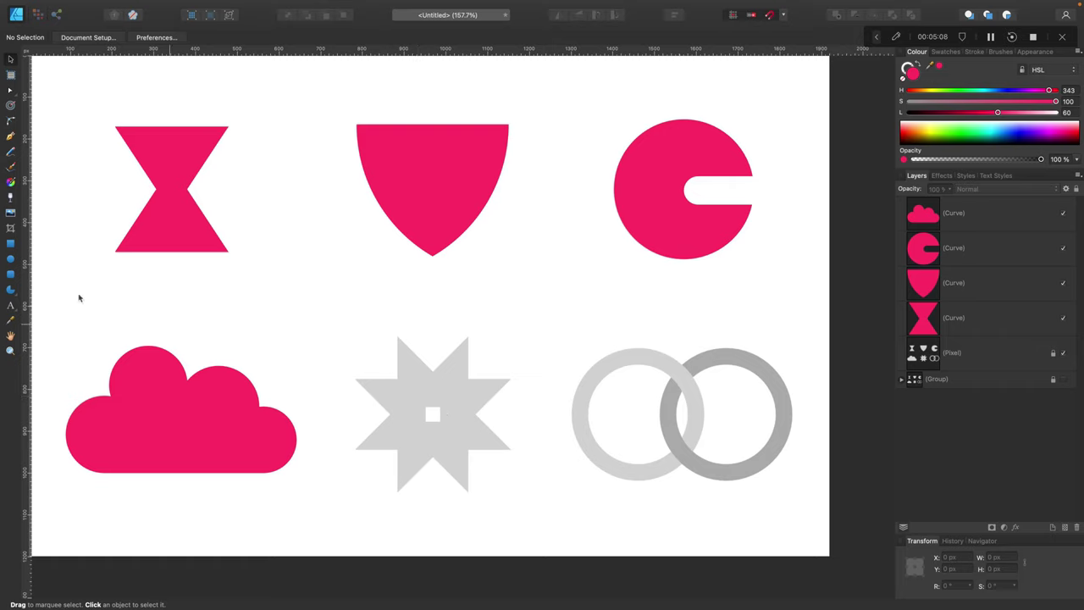
left_click(13, 293)
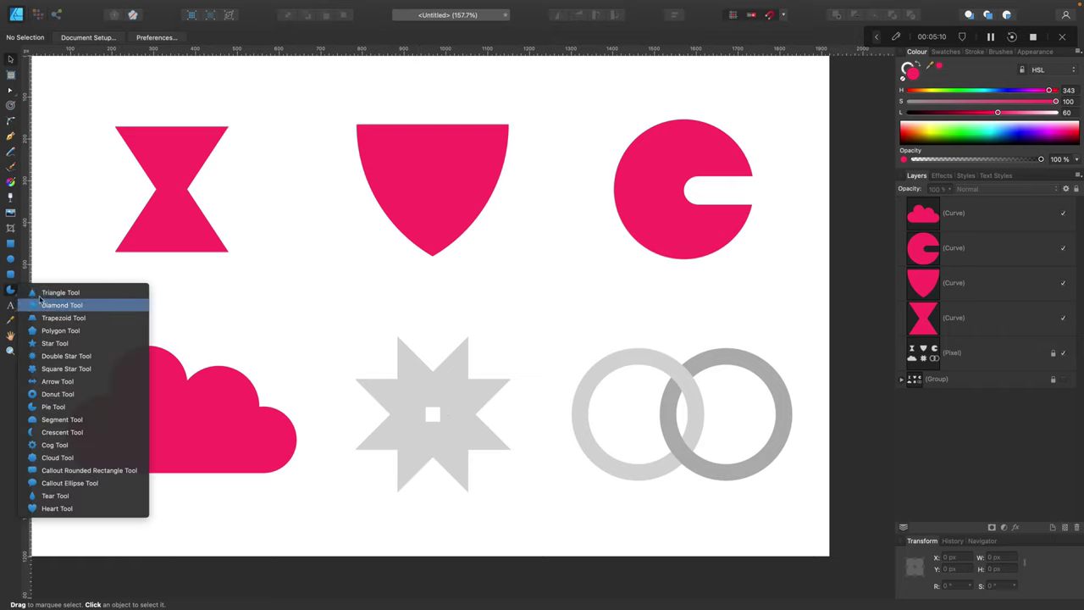
left_click(63, 286)
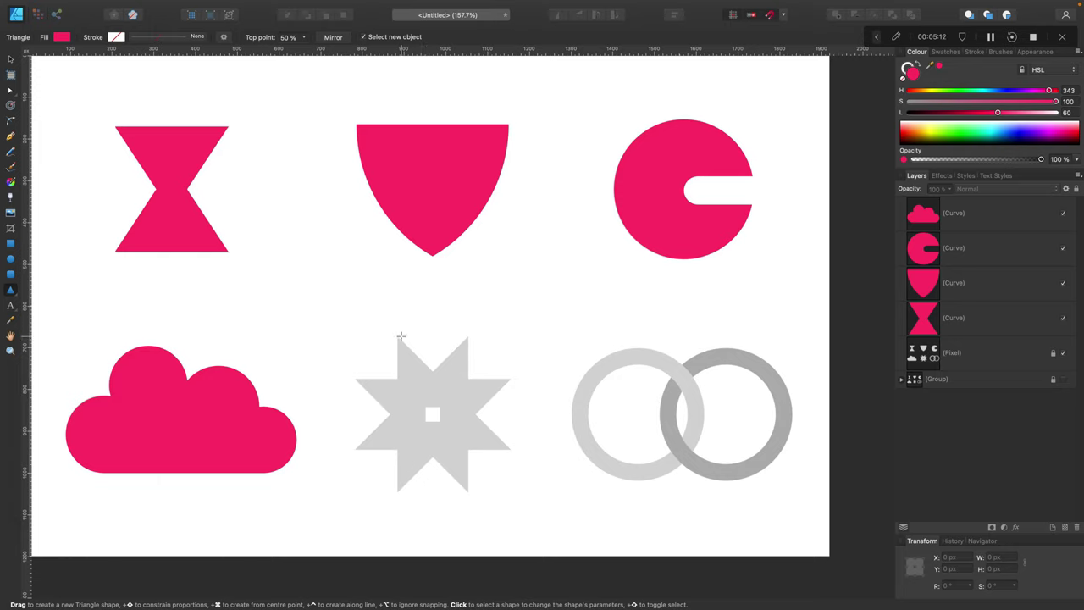
left_click_drag(401, 336, 470, 406)
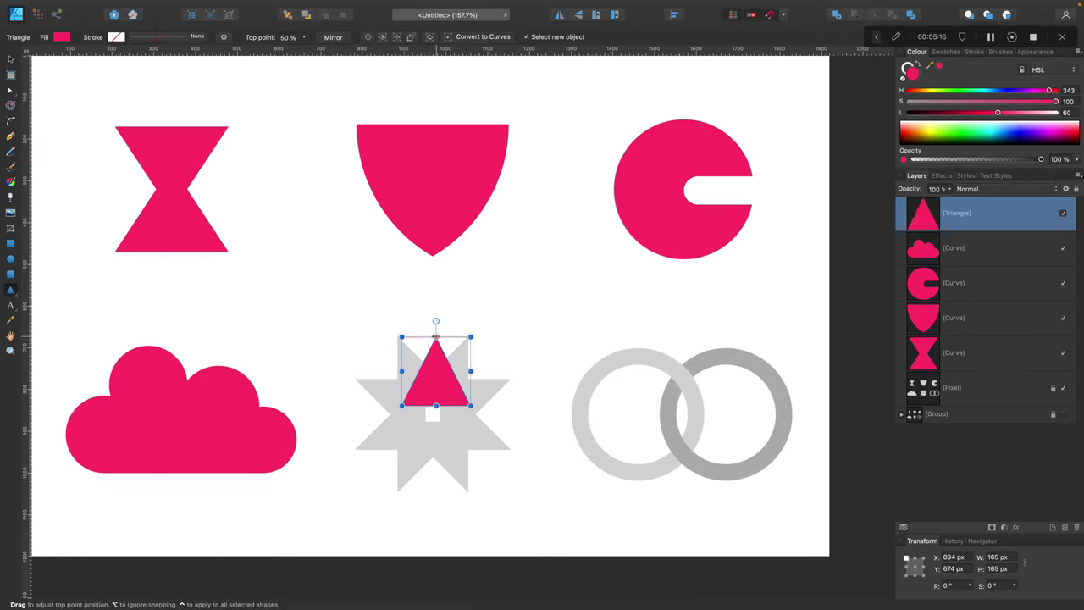
left_click_drag(435, 336, 375, 336)
Position the triangle, then place a horizontally flipped copy beside it to form an M.
left_click(8, 59)
left_click_drag(445, 385, 499, 355)
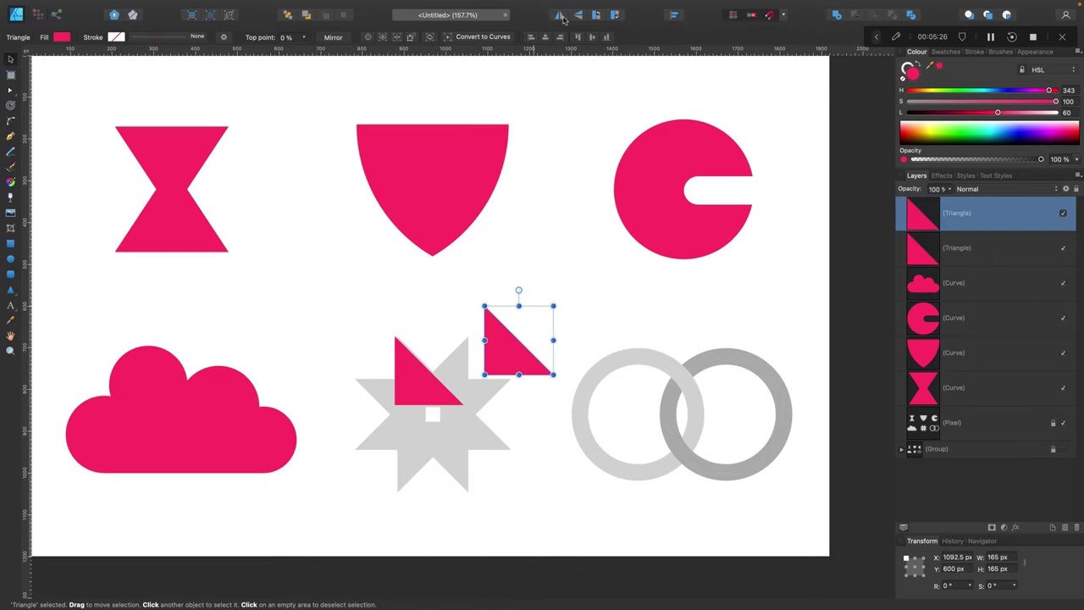
left_click(560, 15)
left_click_drag(538, 362, 449, 392)
Merge the two triangles into one M, enlarge it slightly, and clone an upside-down copy below.
left_click(406, 370, "shift")
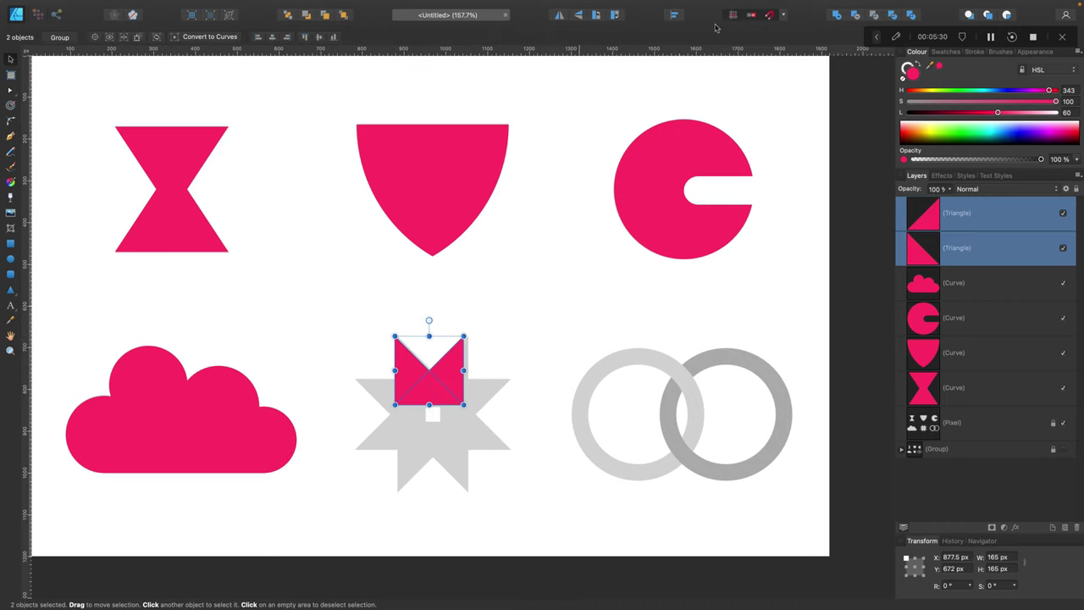
left_click(837, 15)
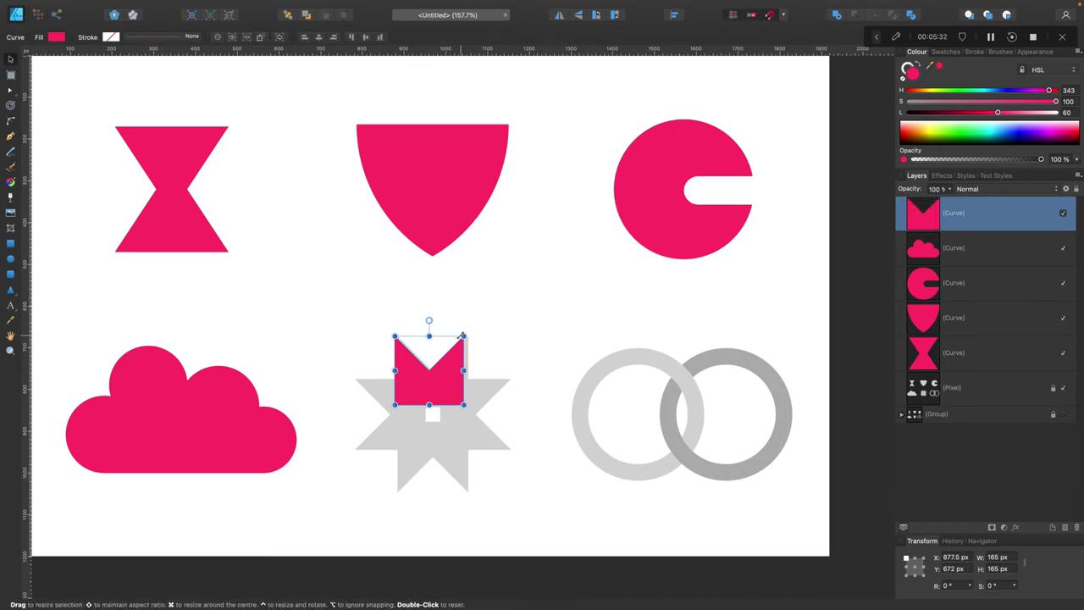
left_click_drag(464, 336, 458, 338)
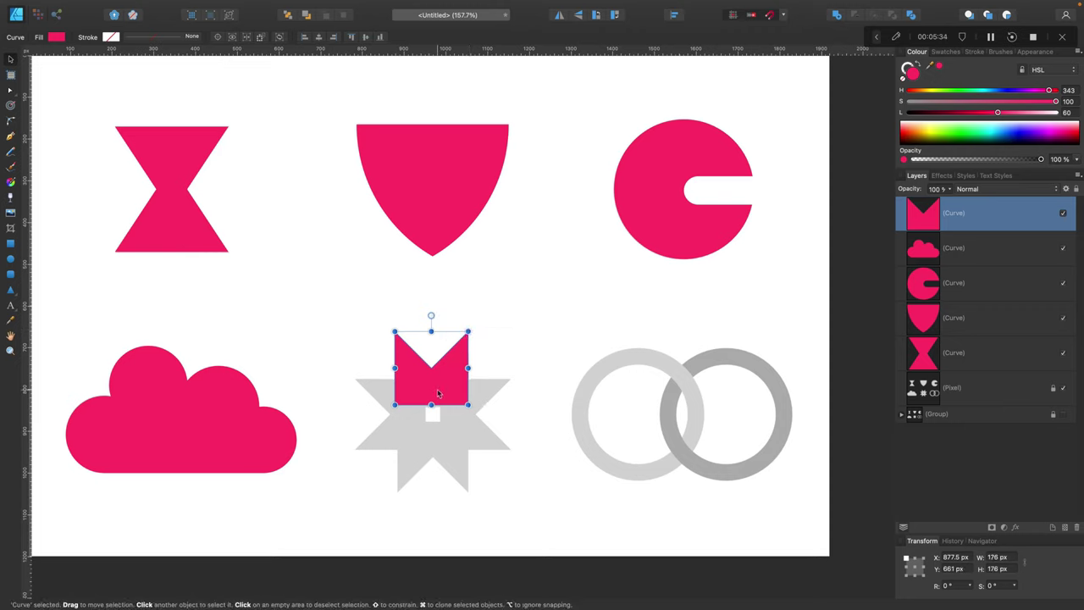
mouse_move(438, 392)
left_mouse_down()
mouse_move(522, 442)
mouse_move(448, 443)
mouse_move(449, 455)
left_mouse_up()
left_click(578, 15)
key("alt+bracketleft")
Duplicate both M shapes rotated a quarter turn and Add all four into one star.
left_click(448, 382, "shift")
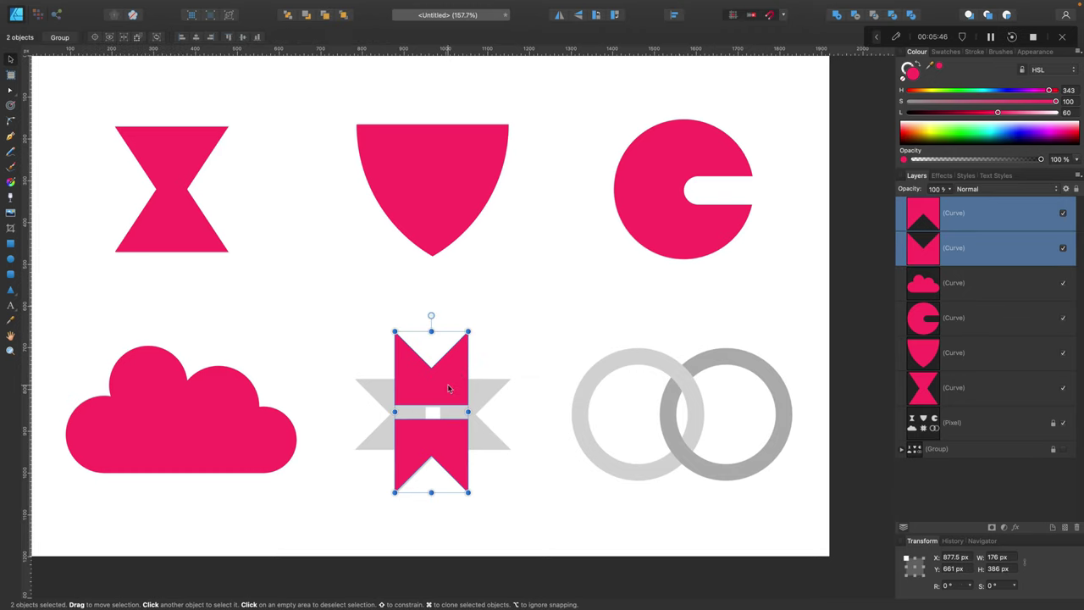
key("super+j")
left_click_drag(431, 315, 513, 415)
left_click(456, 361, "shift")
left_click(454, 465, "shift")
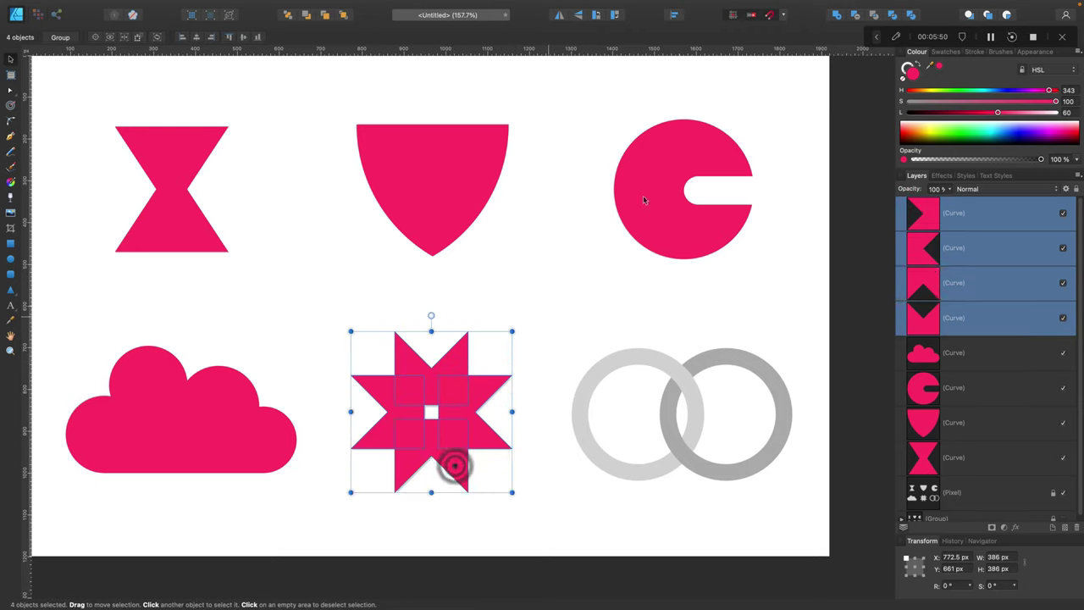
left_click(836, 16)
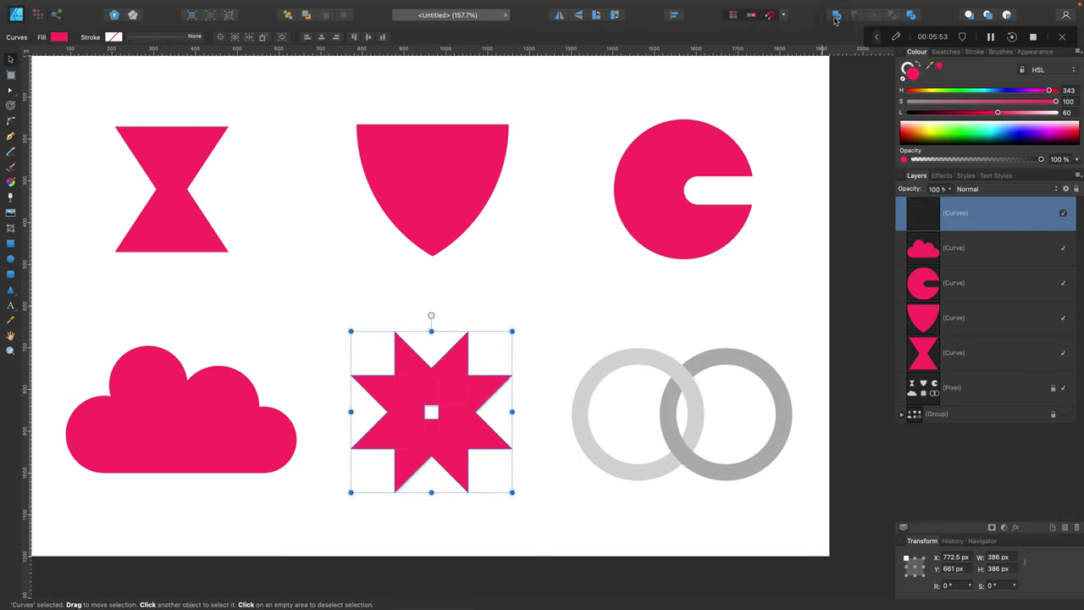
left_click(553, 280)
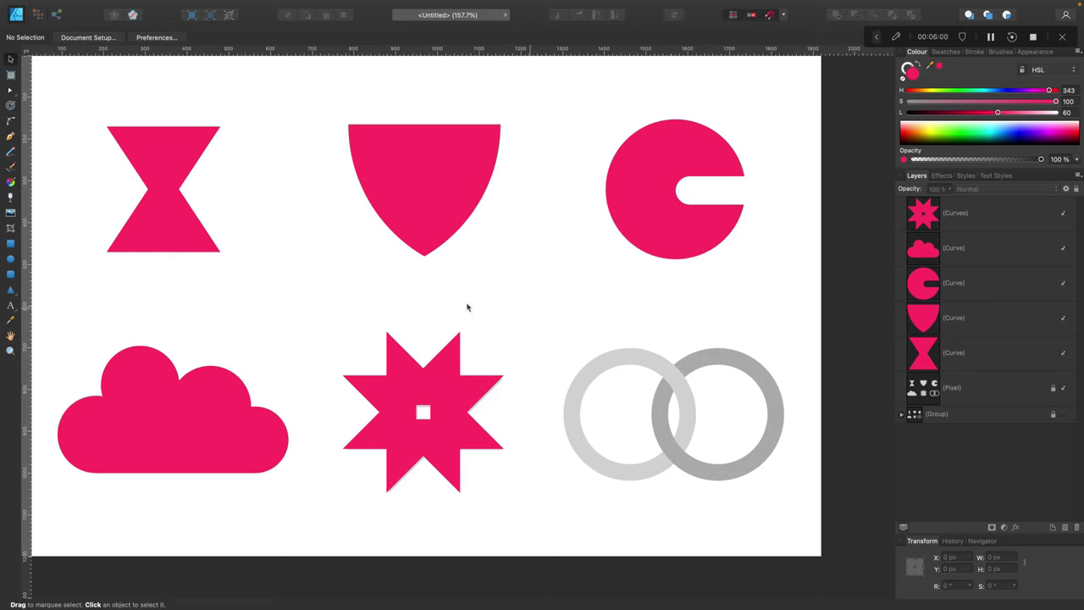
Draw a pink donut with a 69% hole over the left ring, then clone it right and darken it to Lightness 35.
left_click(12, 290)
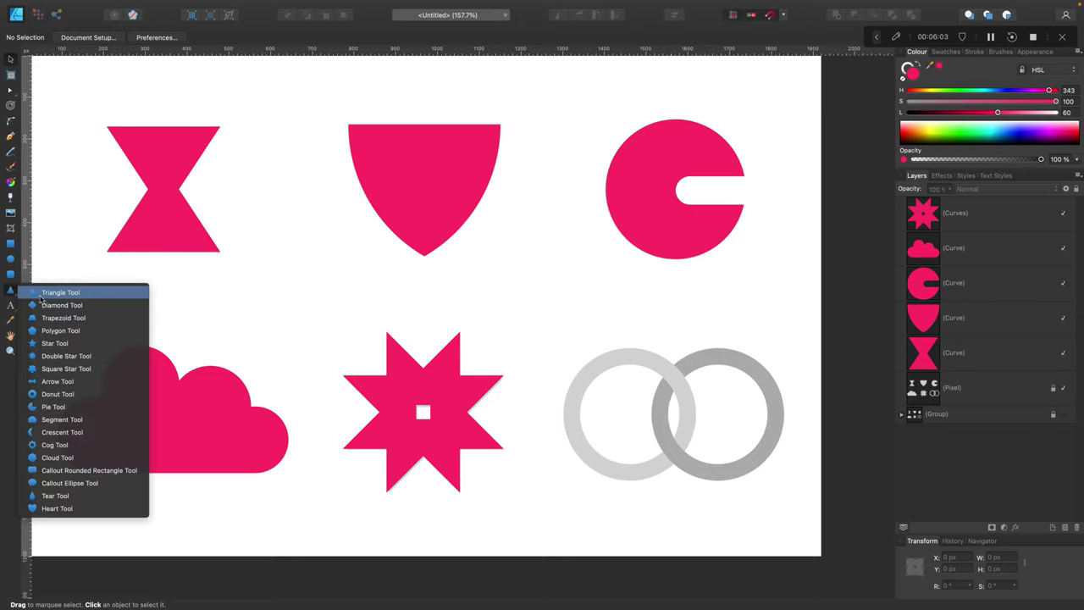
left_click(59, 395)
left_click_drag(576, 324, 723, 468)
left_click_drag(622, 418, 612, 430)
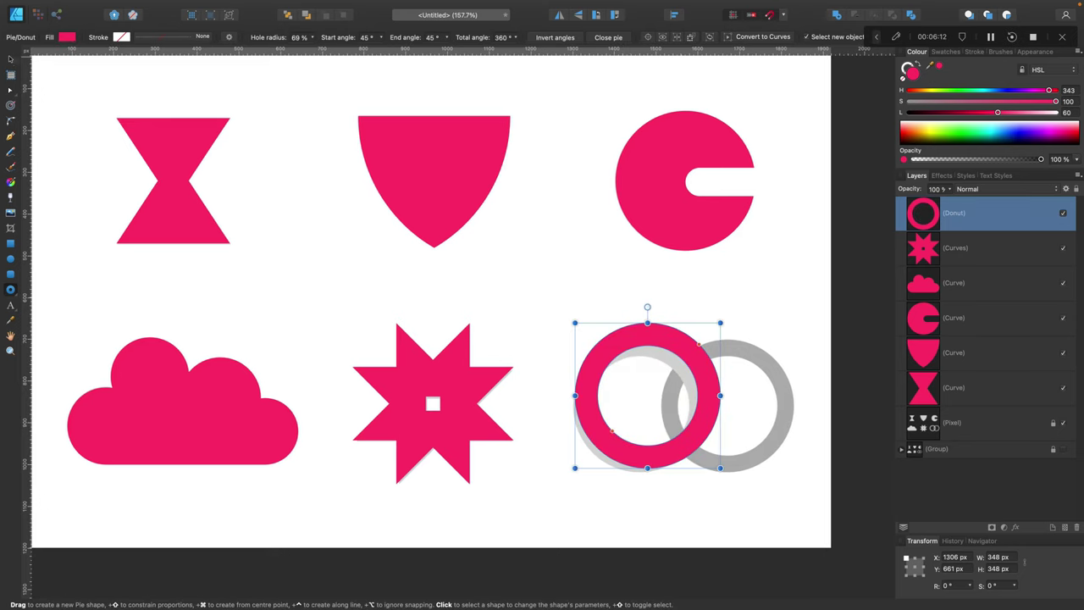
key("v")
left_click_drag(673, 340, 663, 353)
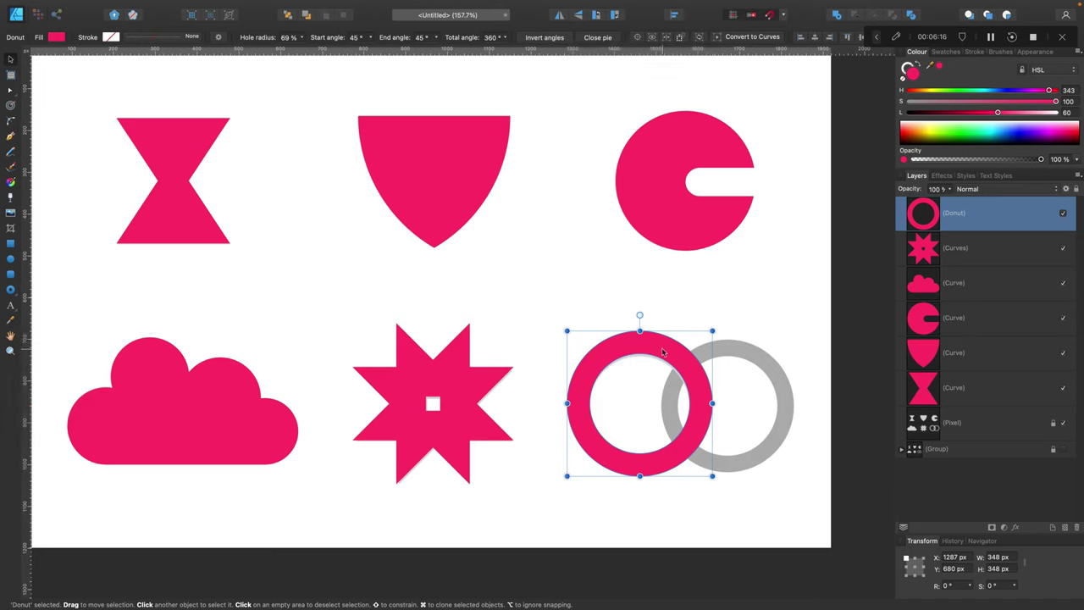
left_click_drag(567, 332, 574, 338)
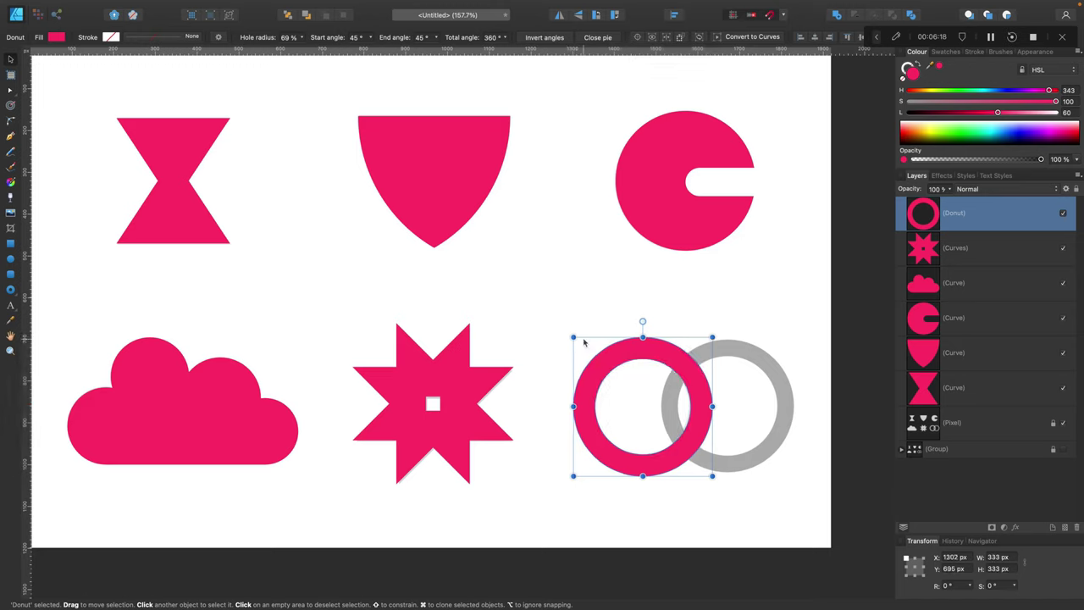
mouse_move(592, 424)
left_mouse_down()
mouse_move(684, 426)
mouse_move(675, 429)
left_mouse_up()
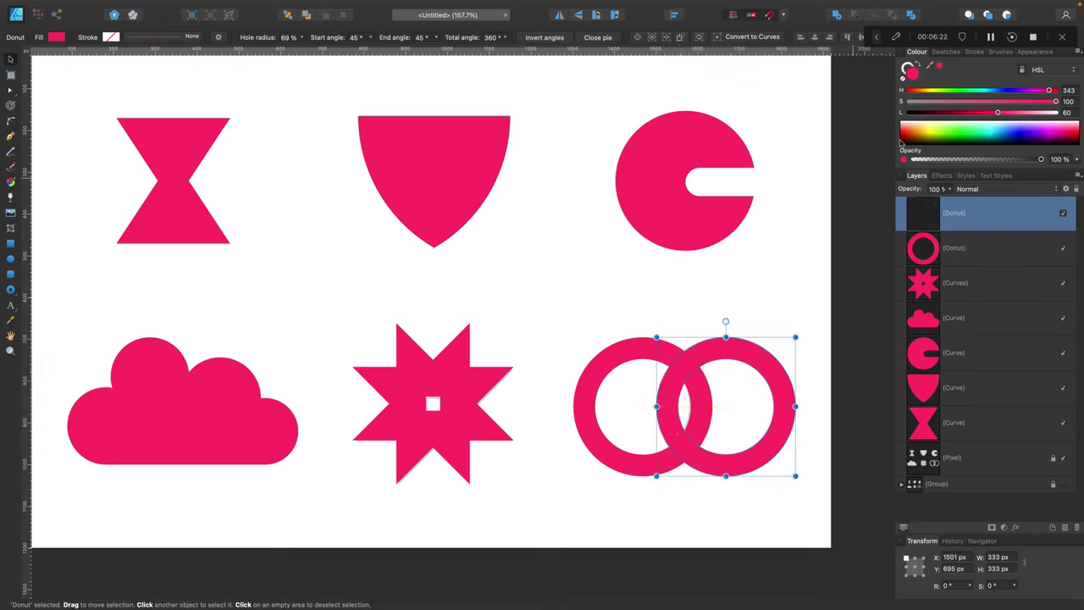
left_click_drag(969, 113, 960, 113)
Move the pink donut layer to the top, select both rings and Divide them.
left_click(617, 288)
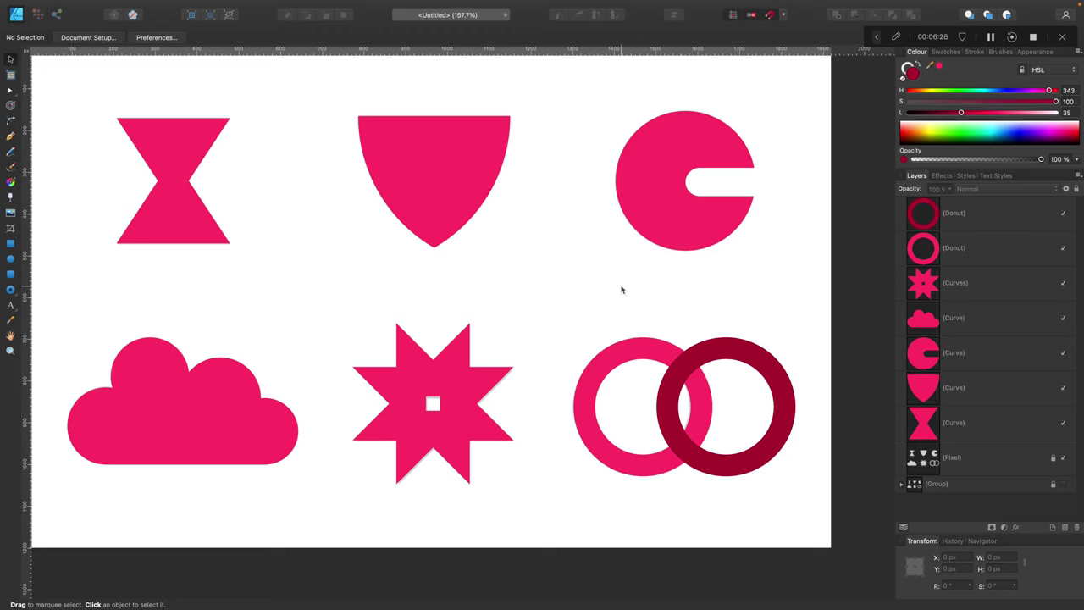
mouse_move(995, 247)
left_mouse_down()
mouse_move(1009, 251)
mouse_move(1006, 205)
left_mouse_up()
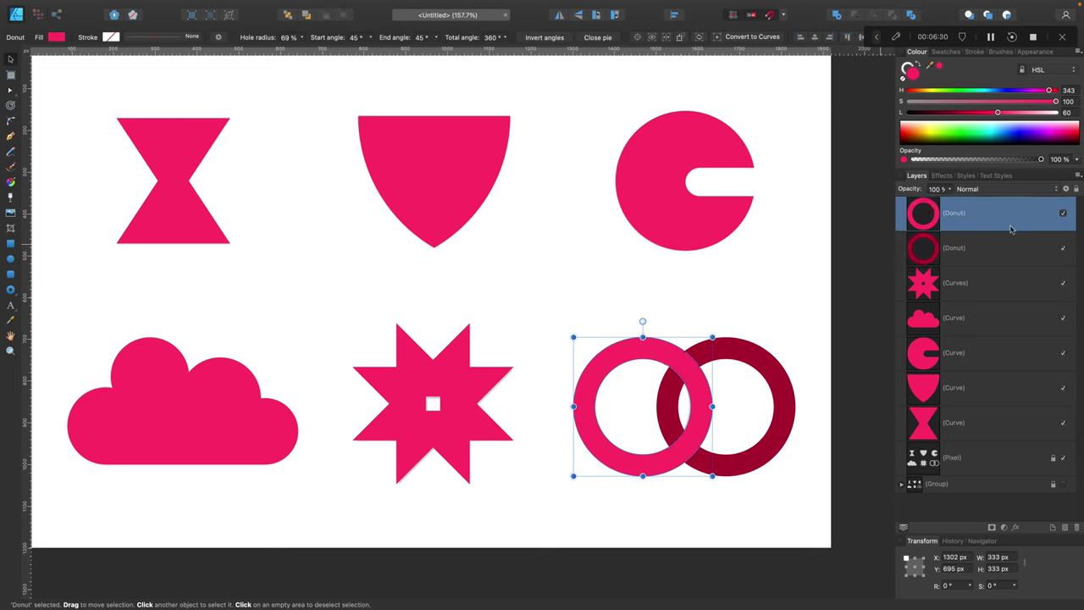
left_click(627, 298)
left_click(635, 346)
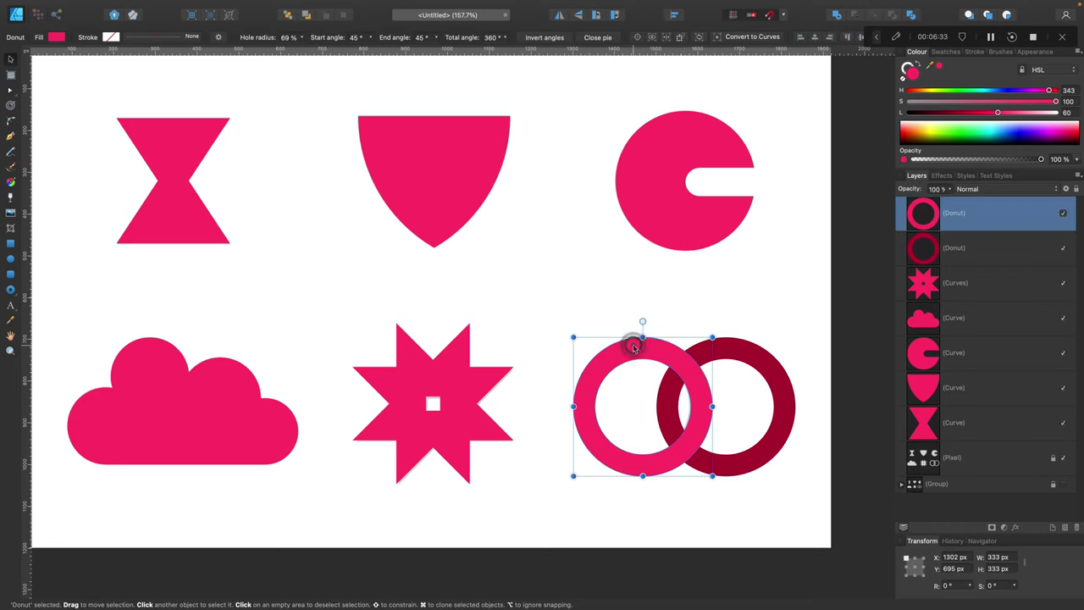
left_click(754, 356, "shift")
scroll(660, 358, "down", 1)
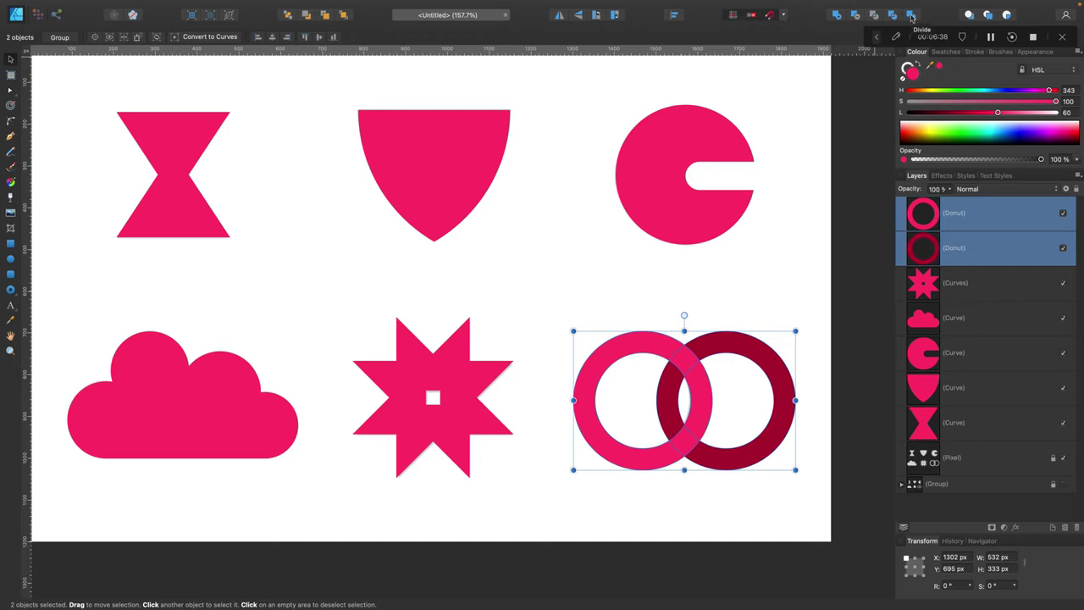
left_click(912, 16)
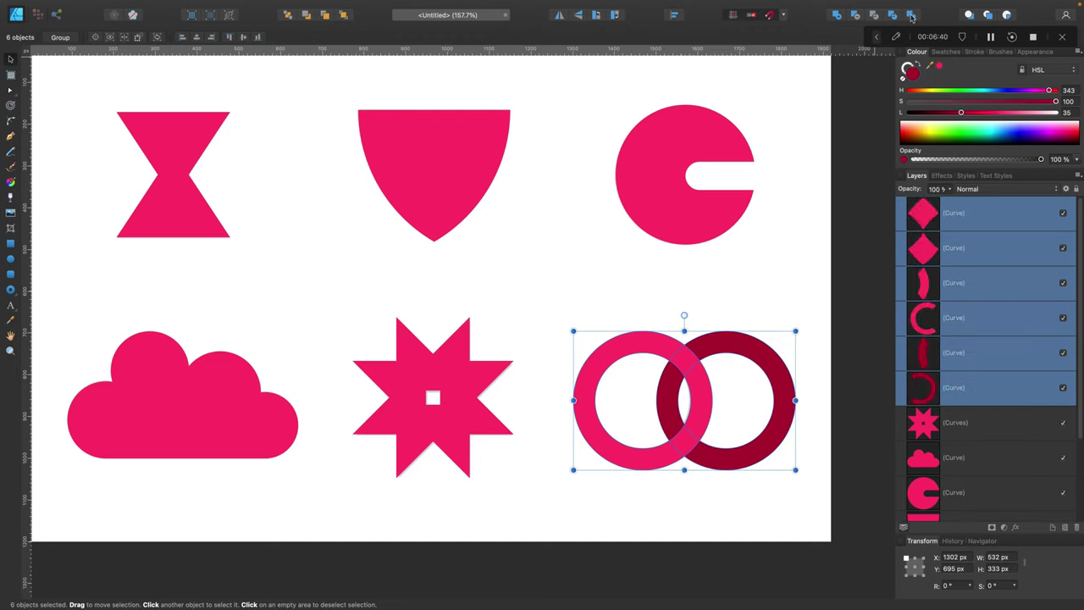
Recolour the top overlap piece with the dark ring's red using the colour picker.
left_click(604, 257)
left_click(685, 356)
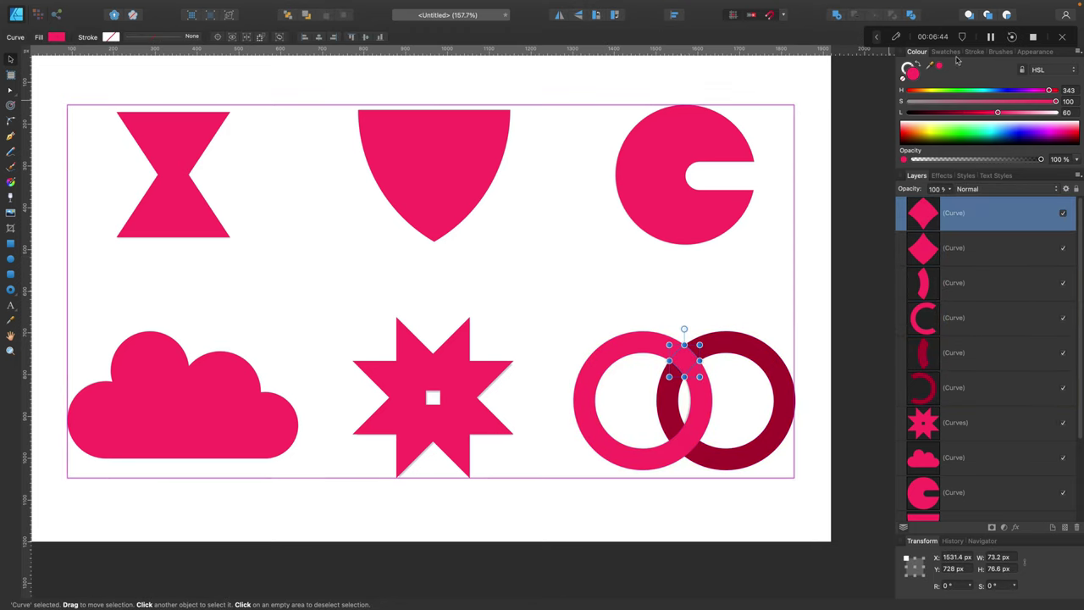
left_click_drag(908, 68, 741, 347)
left_click_drag(935, 75, 763, 373)
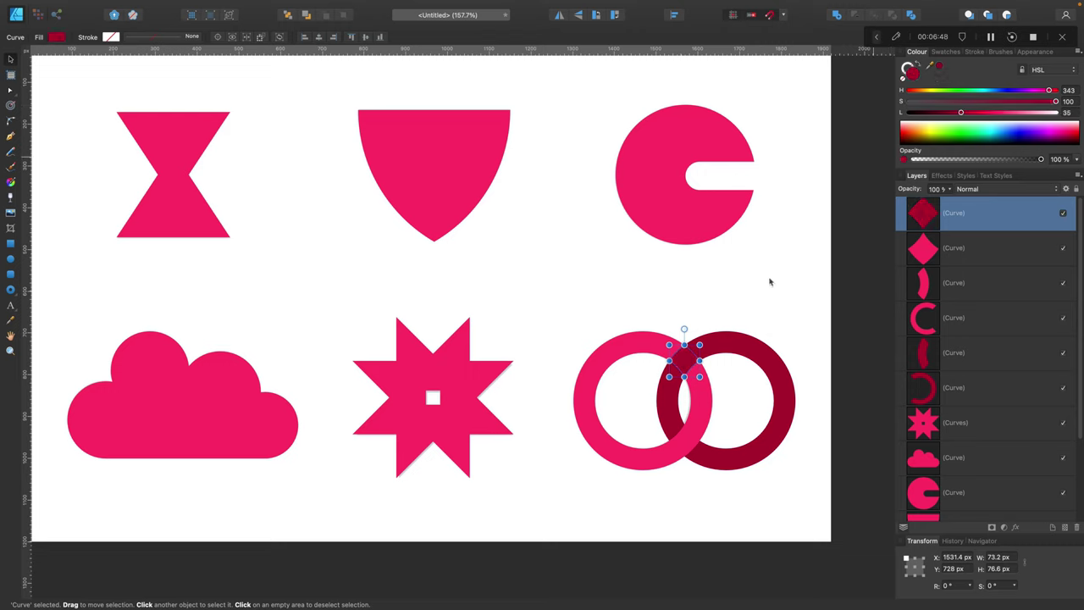
left_click(744, 309)
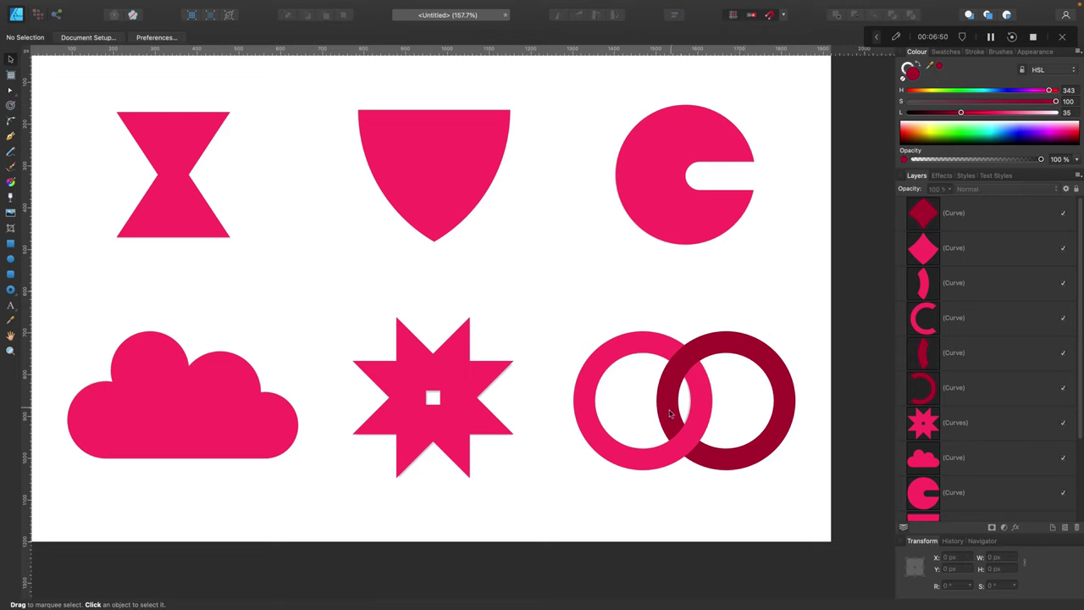